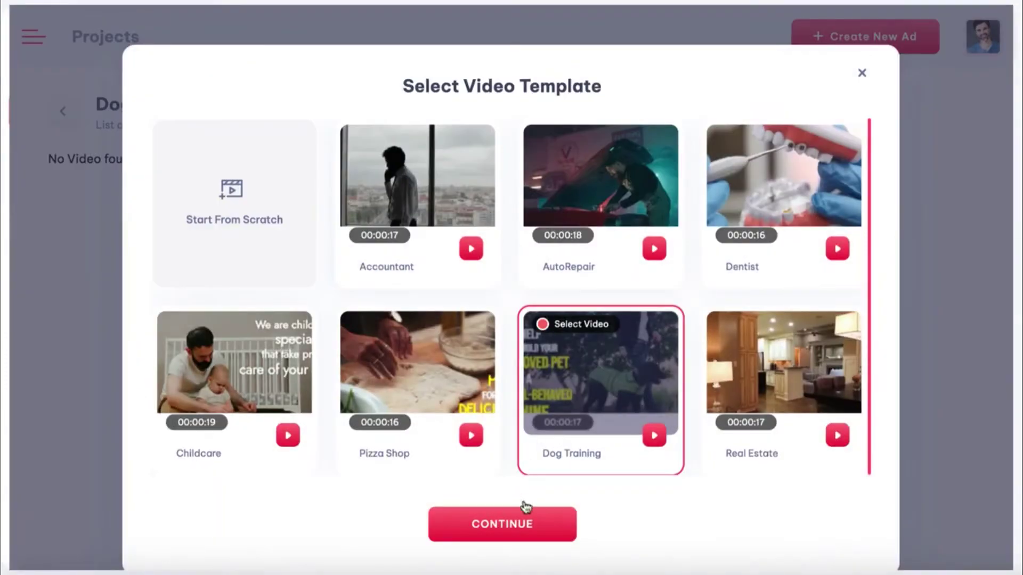
Open the Dog template in the editor and scroll through it to Topic Search.
click(519, 517)
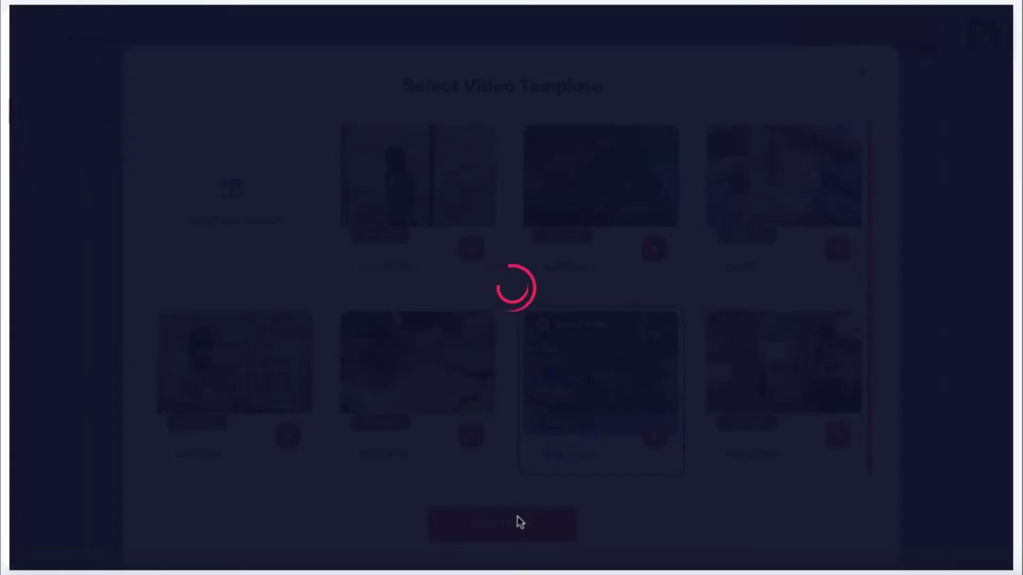
scroll(270, 543, down, 5)
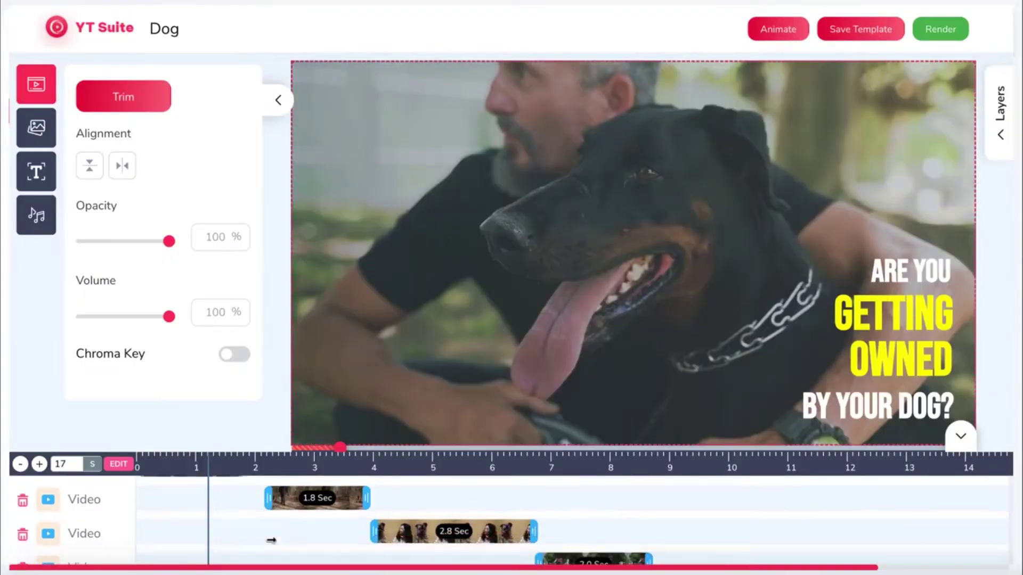
scroll(270, 542, up, 5)
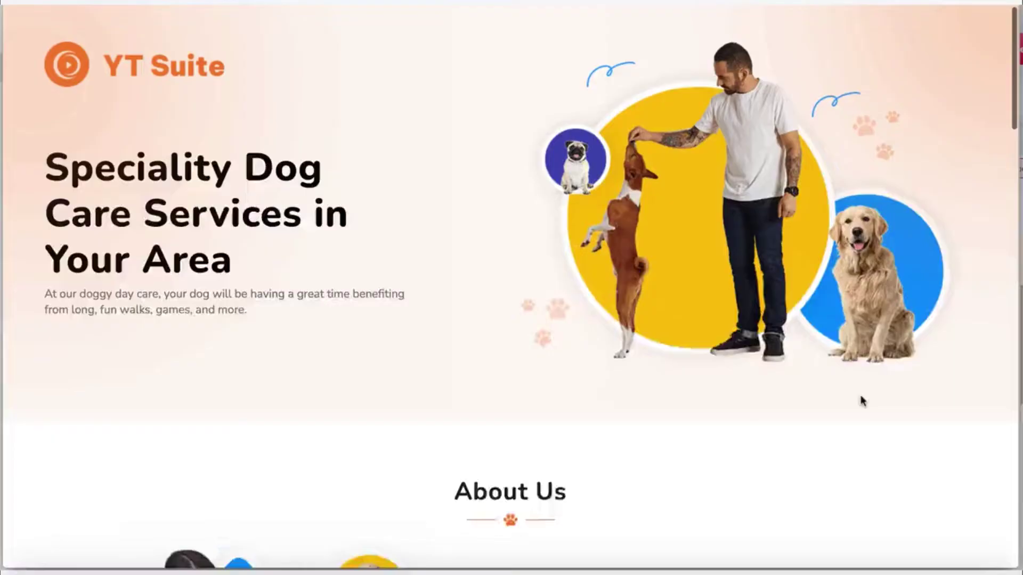
scroll(861, 400, down, 2)
scroll(862, 401, down, 20)
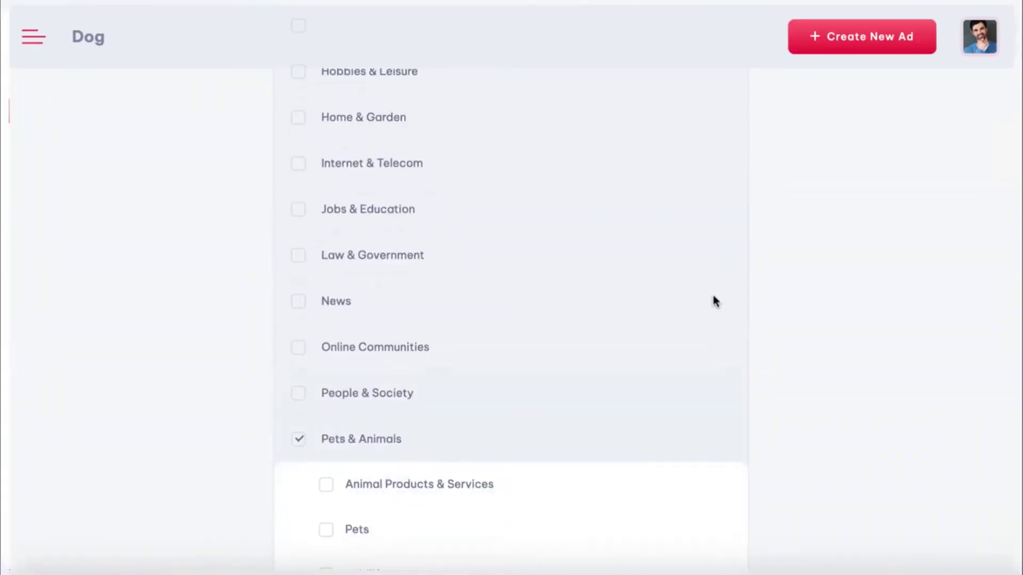
scroll(713, 295, down, 3)
Check the Pets topic, then run a Video Search for 'do'.
click(337, 375)
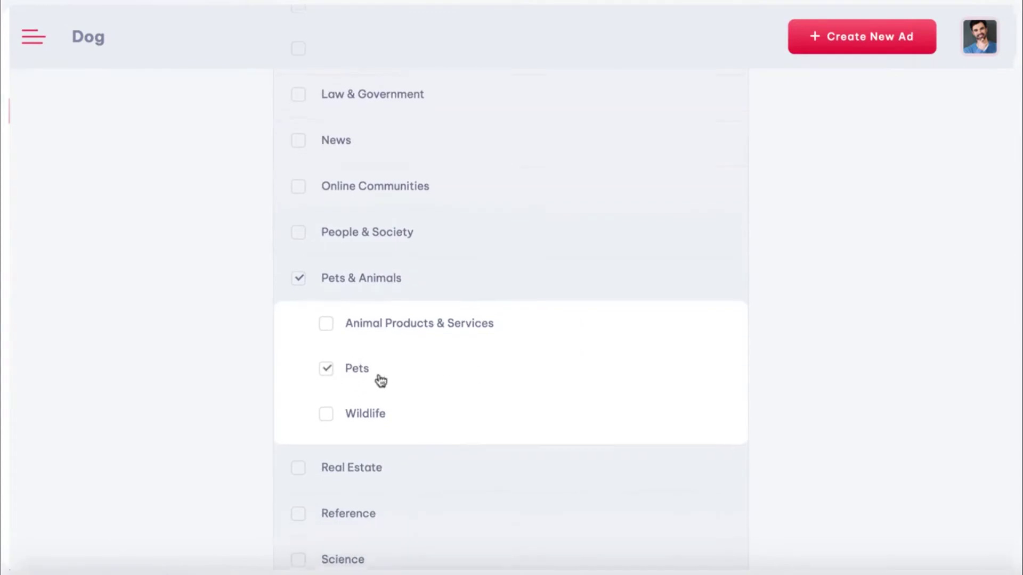
scroll(512, 457, down, 5)
click(570, 520)
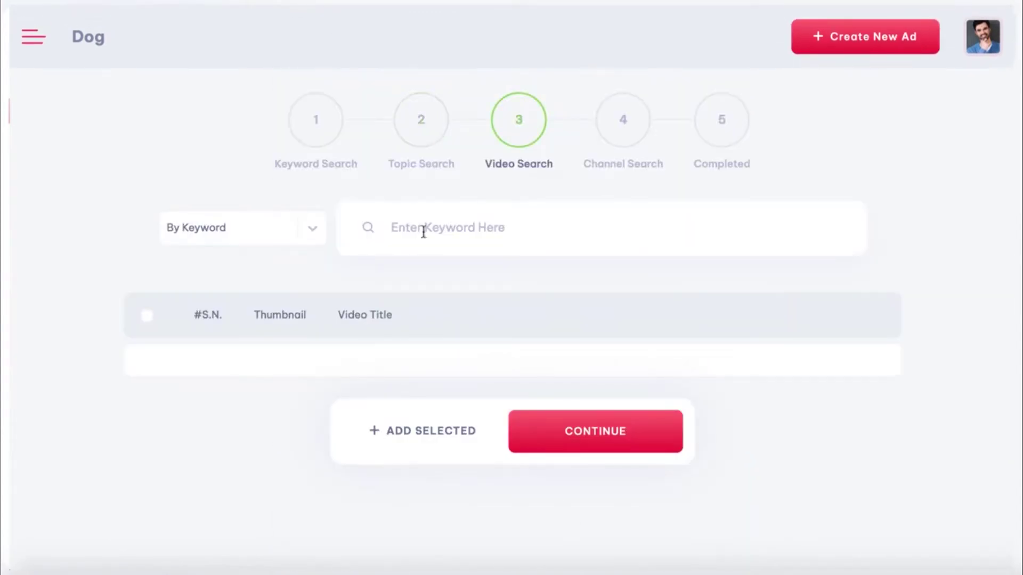
text(do)
key(Return)
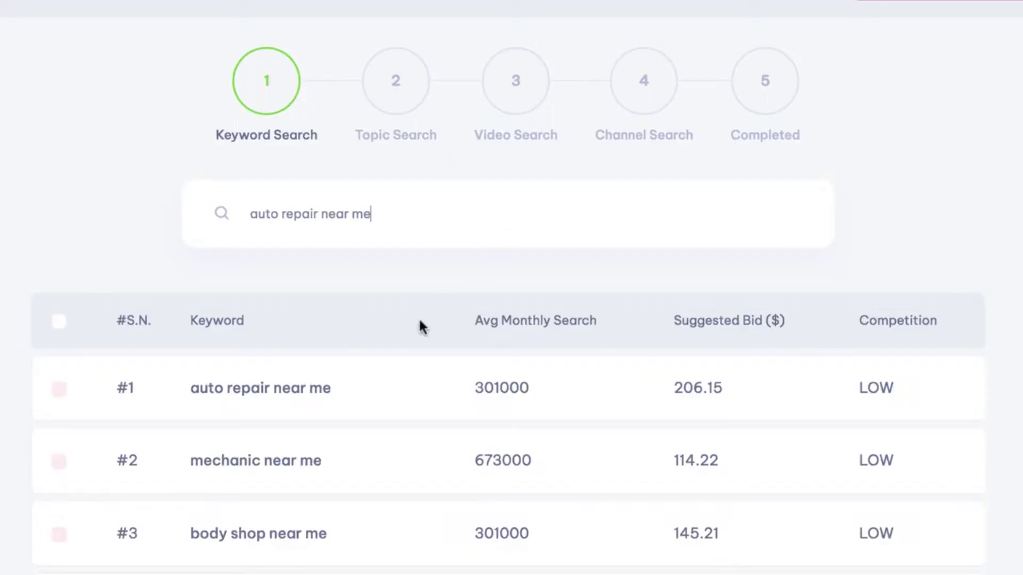
scroll(420, 326, down, 5)
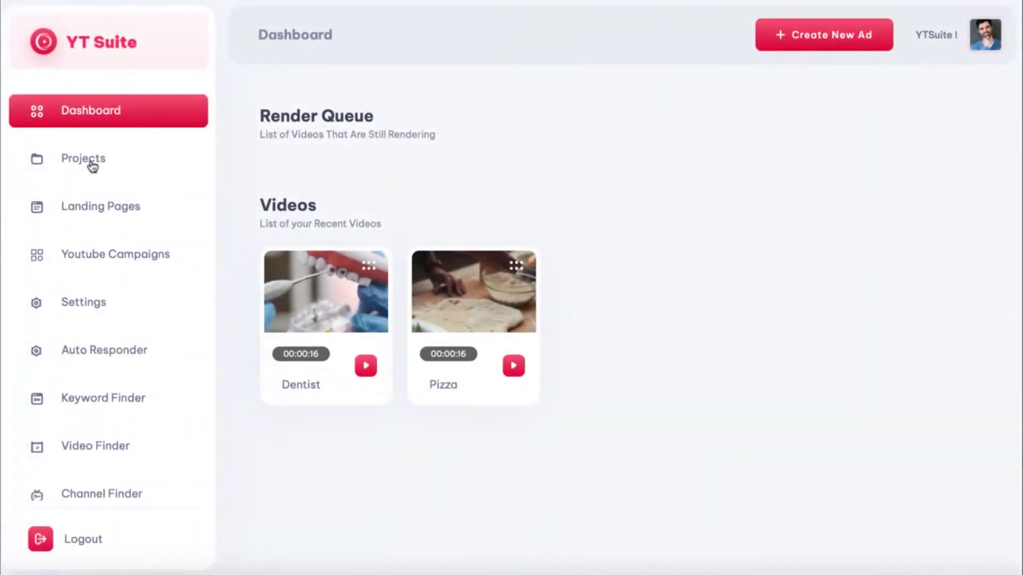
Go to Projects, open and cancel the New Project form, then start a new ad.
click(93, 165)
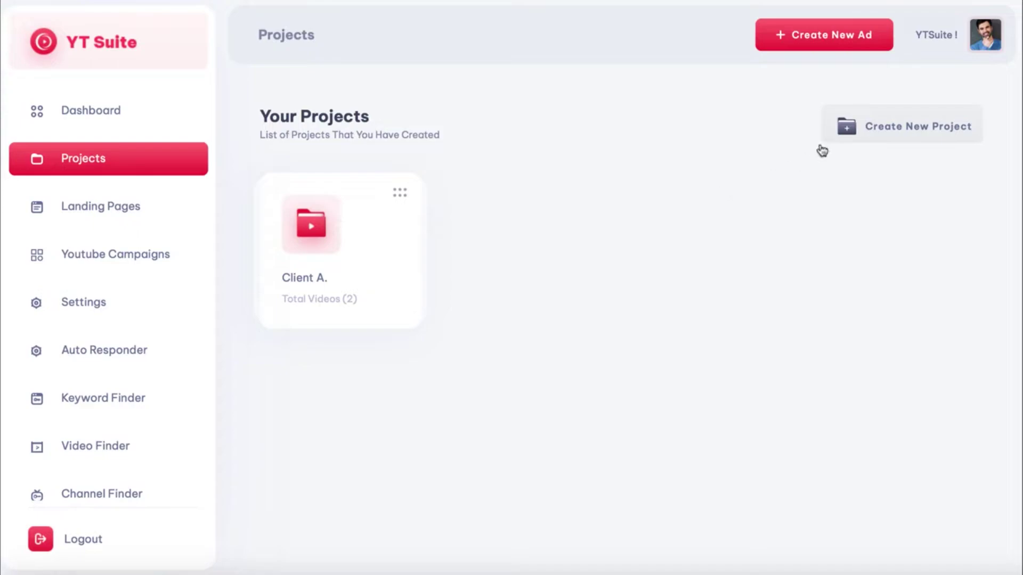
click(857, 134)
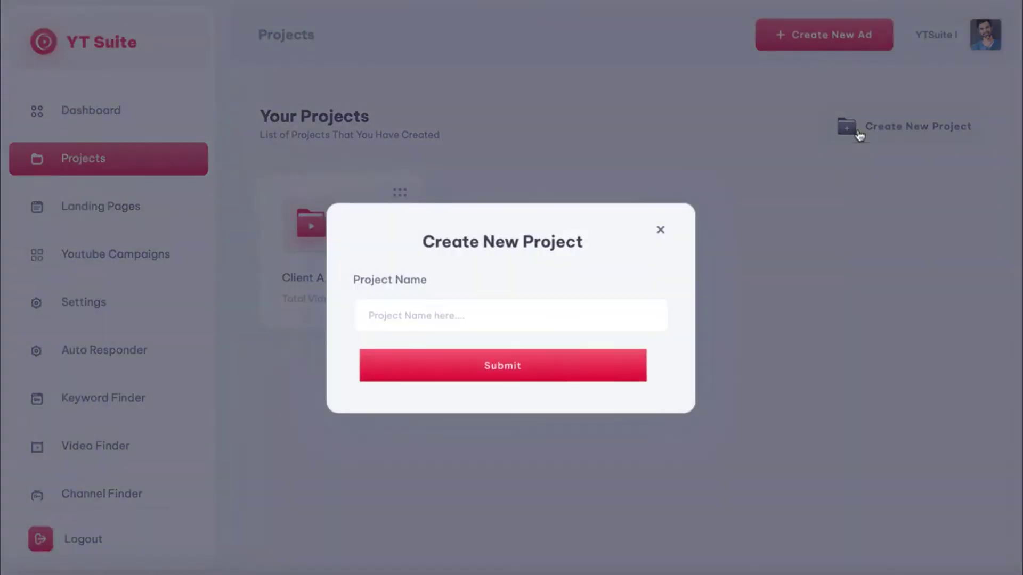
click(660, 230)
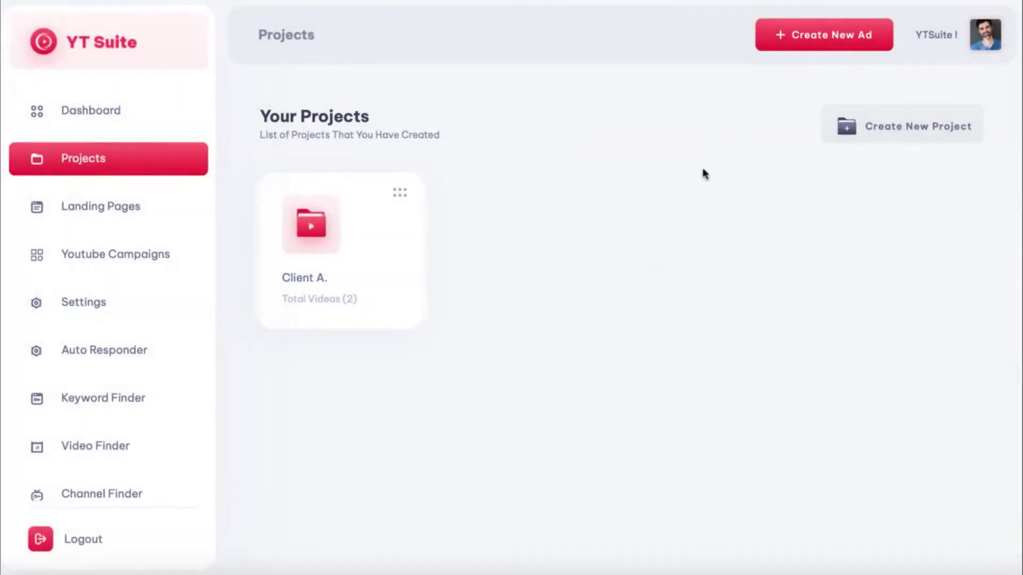
click(796, 36)
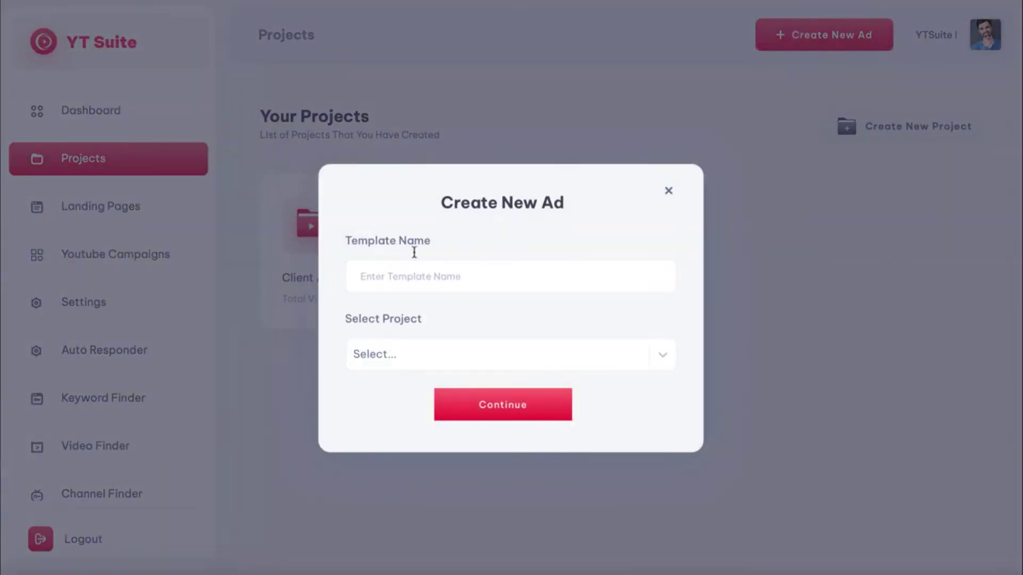
Name the ad 'Pizza Client', assign it to project Client A., and continue.
click(391, 272)
text(P)
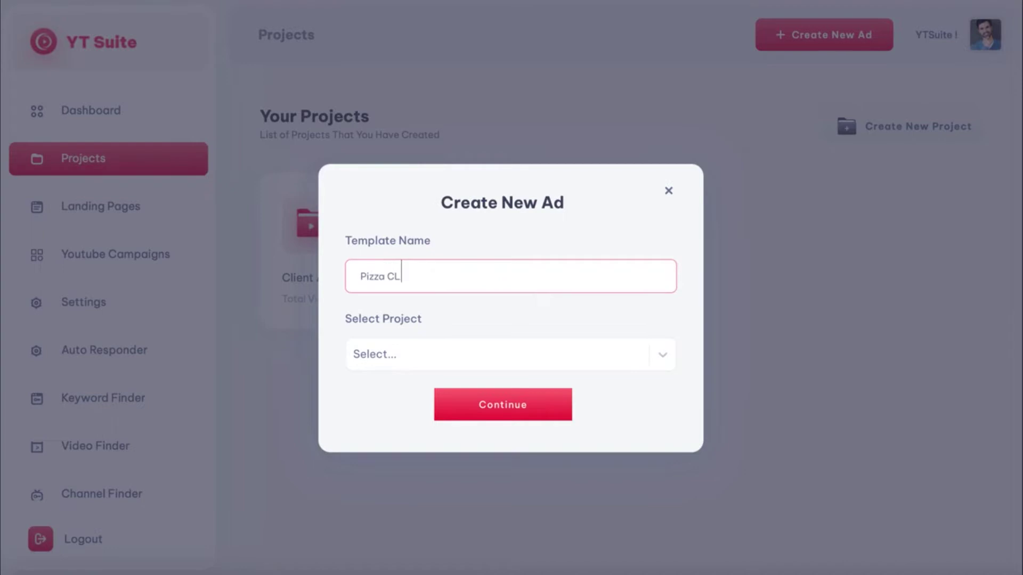
text(izza Client)
click(450, 355)
click(405, 422)
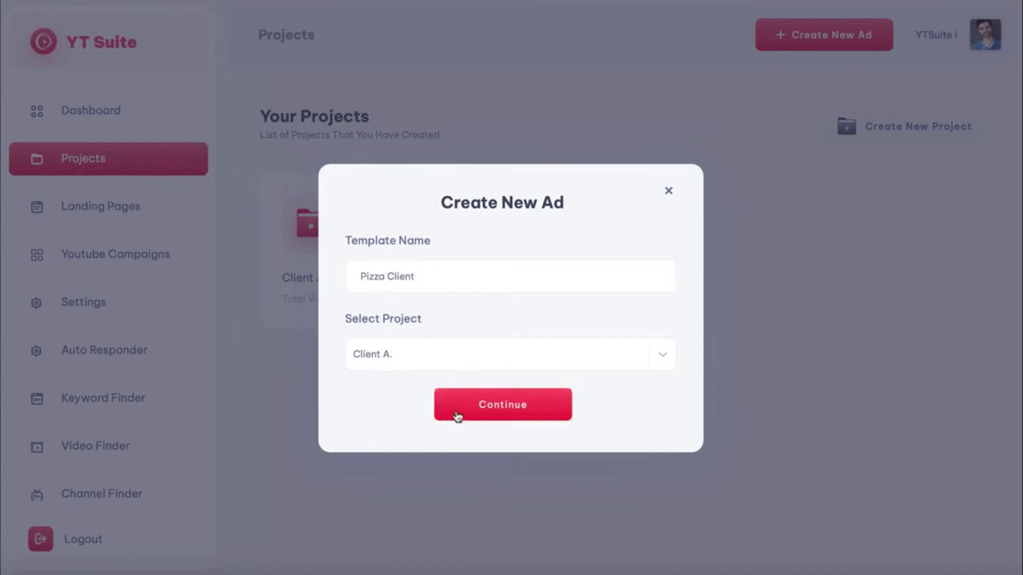
click(457, 416)
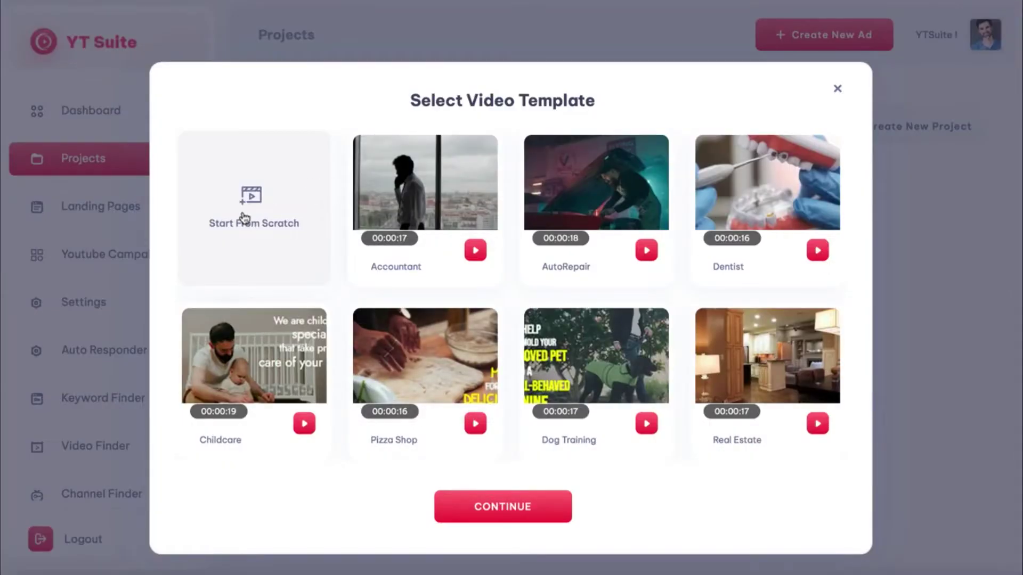
Pick the Pizza Shop card from the video templates and continue into its editor.
mouse_move(416, 199)
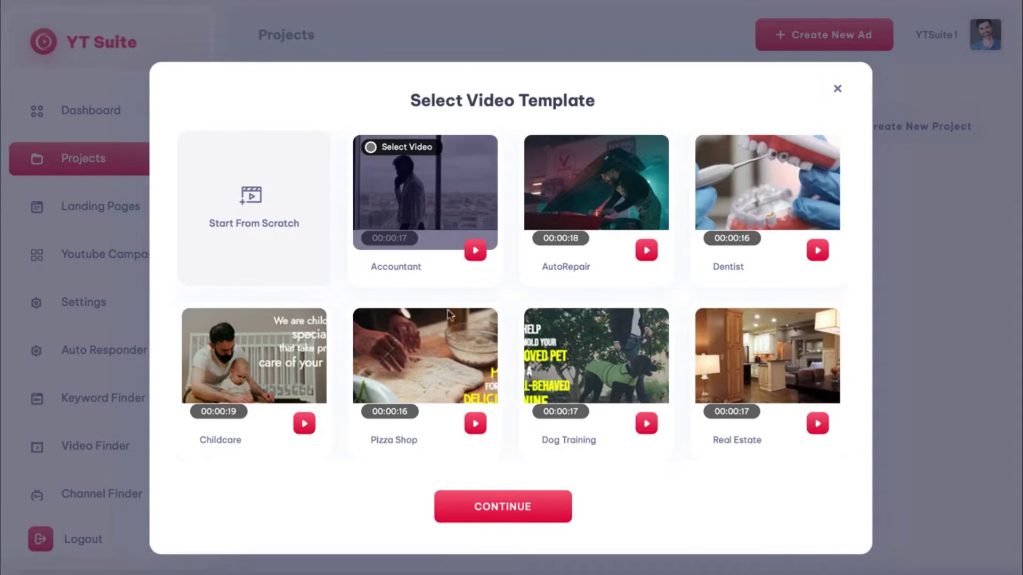
click(443, 414)
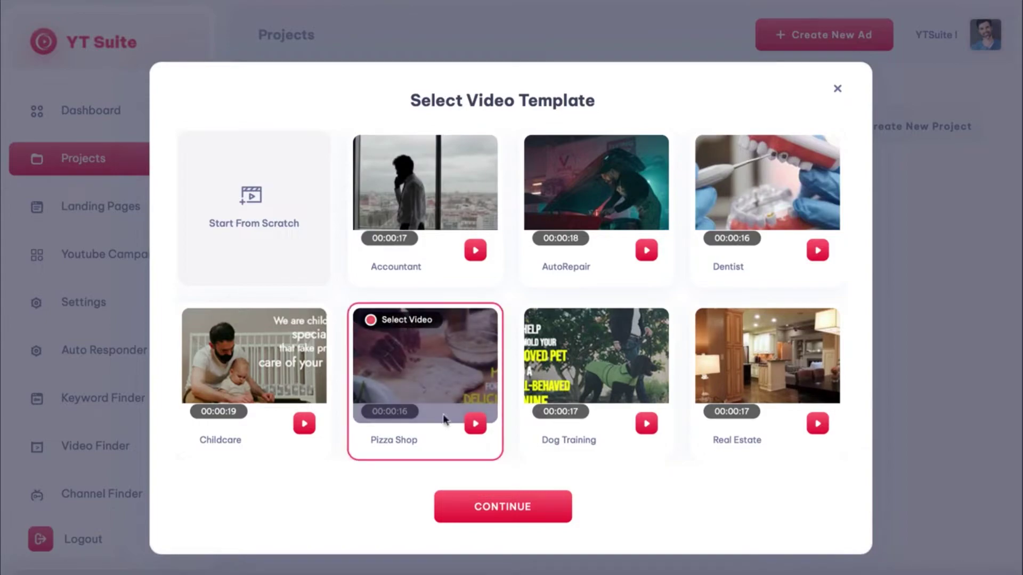
click(484, 516)
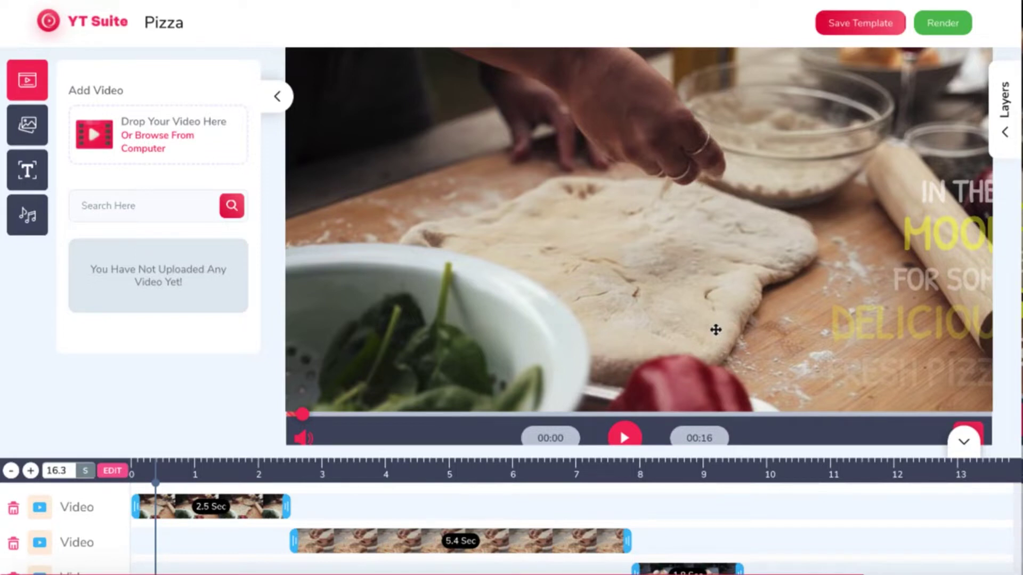
Play the Pizza Shop preview, pause it at about 00:06, and scroll the timeline tracks.
click(624, 437)
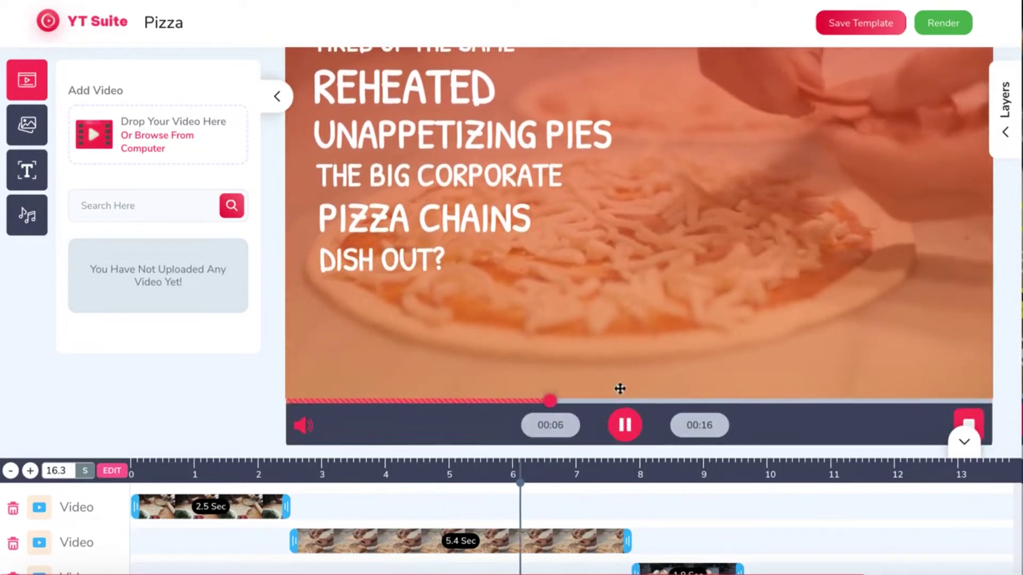
click(624, 425)
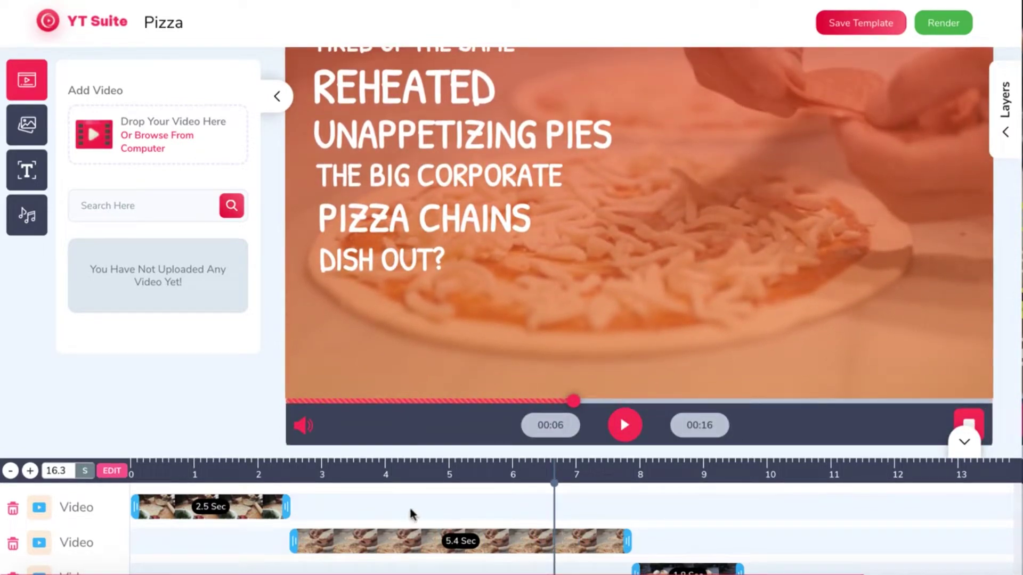
scroll(414, 513, down, 5)
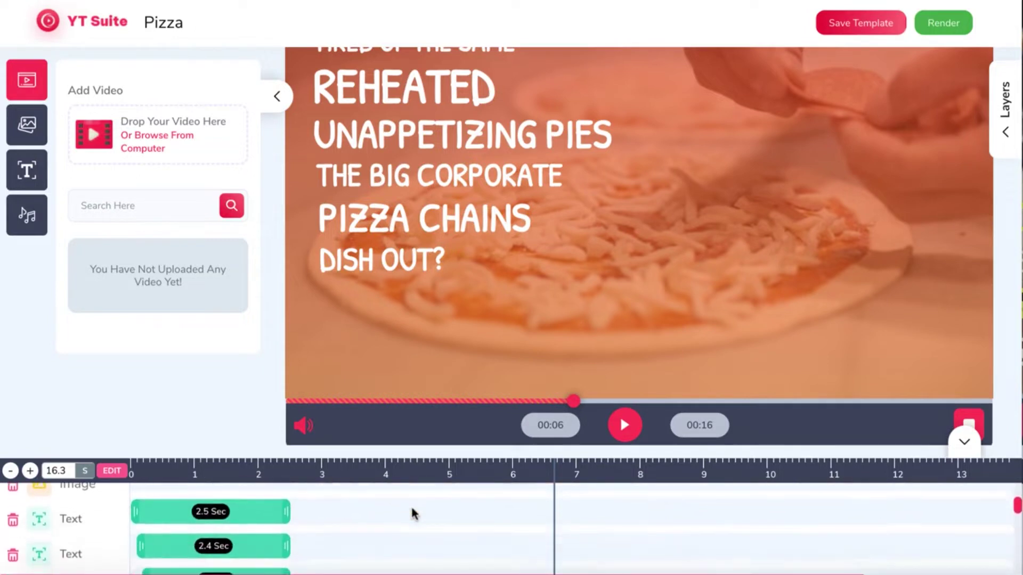
scroll(414, 513, up, 3)
scroll(414, 513, up, 2)
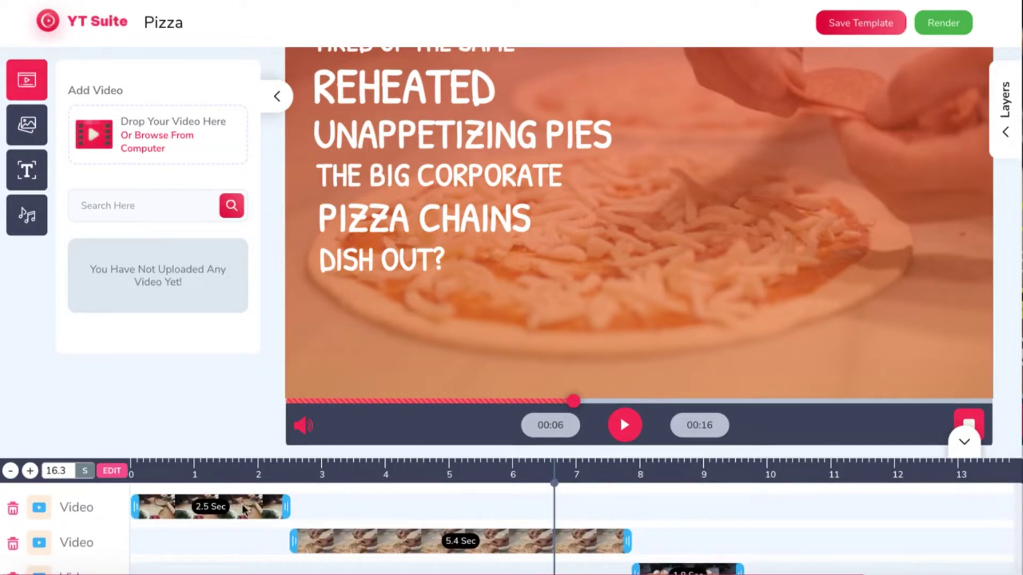
Reorder a text layer in the layers list, then collapse the list.
click(1005, 134)
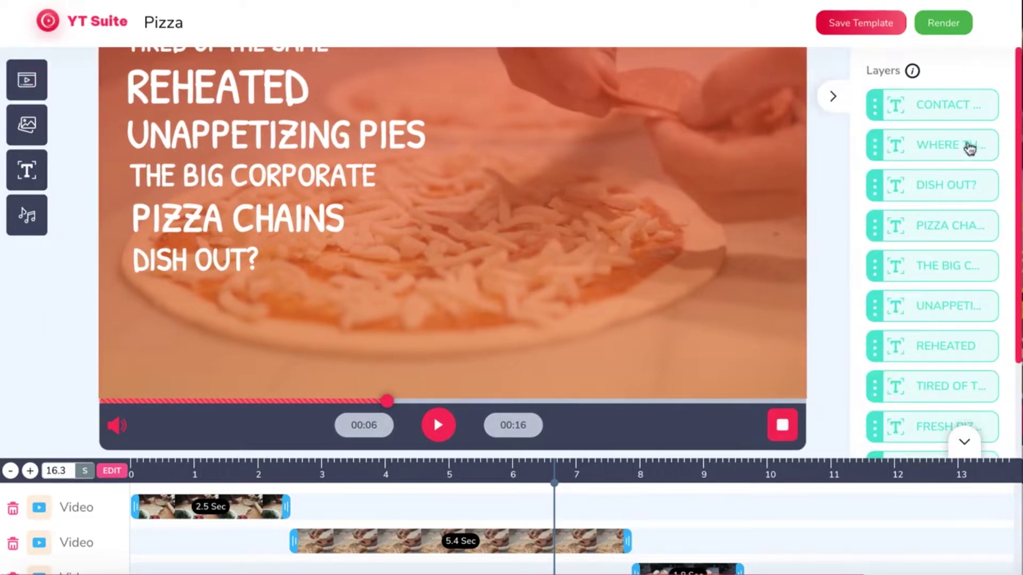
mouse_move(959, 145)
mouse_down()
mouse_move(950, 142)
mouse_move(950, 87)
mouse_move(949, 187)
mouse_move(945, 144)
mouse_up()
click(834, 99)
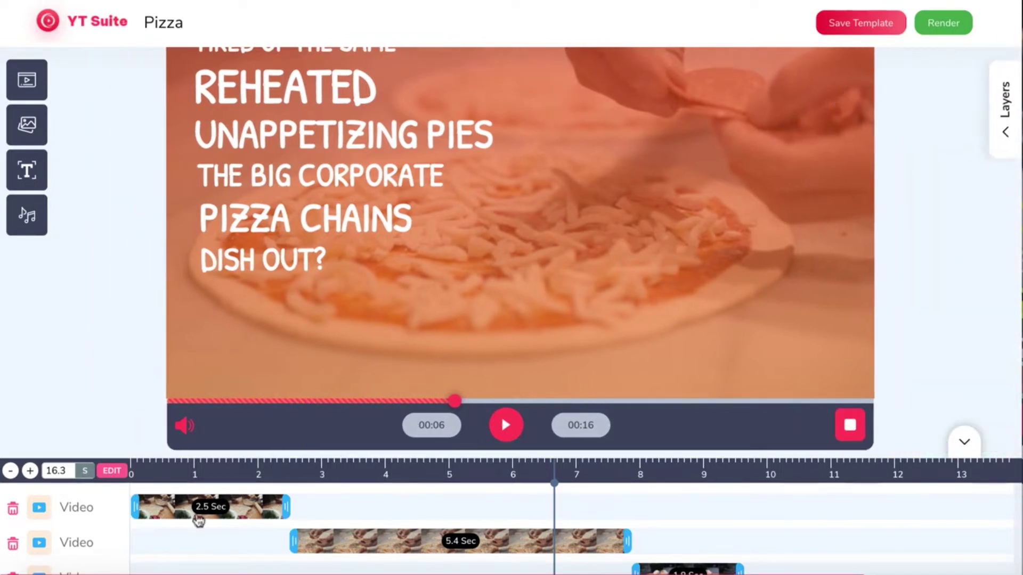
Shift the first 2.5-second video clip and trim it to 1.8 seconds.
click(185, 506)
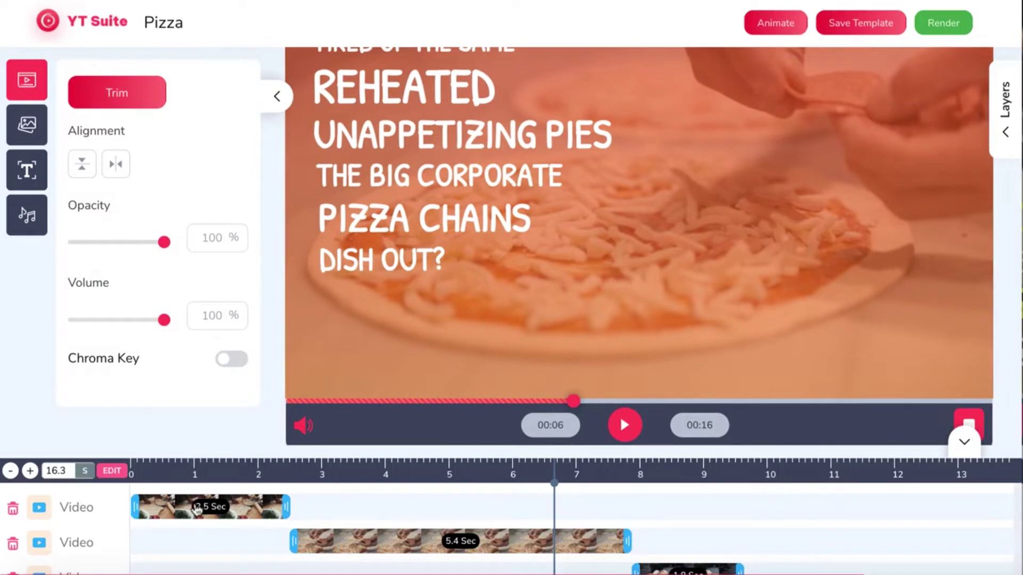
drag(175, 514, 118, 513)
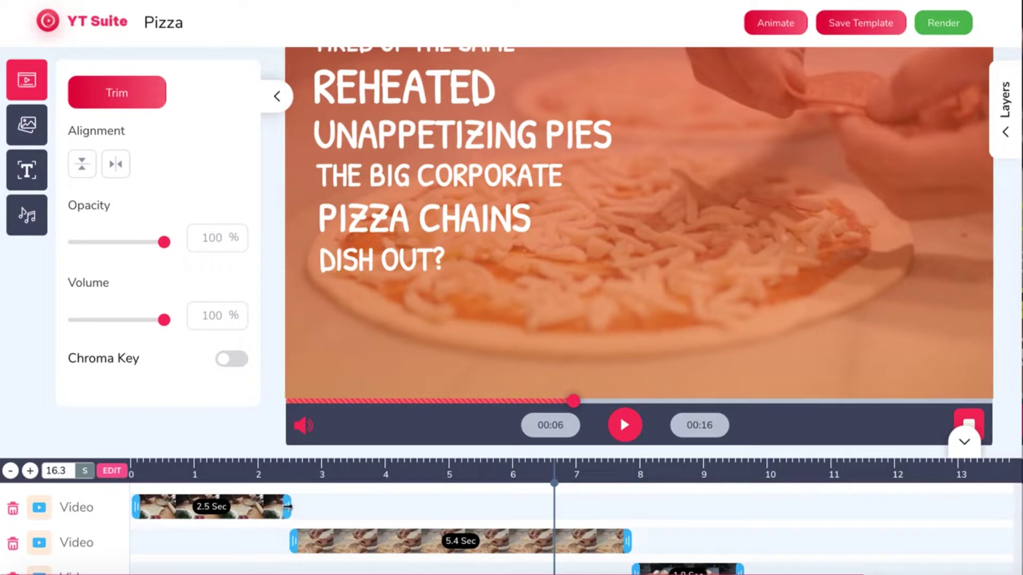
drag(288, 507, 243, 507)
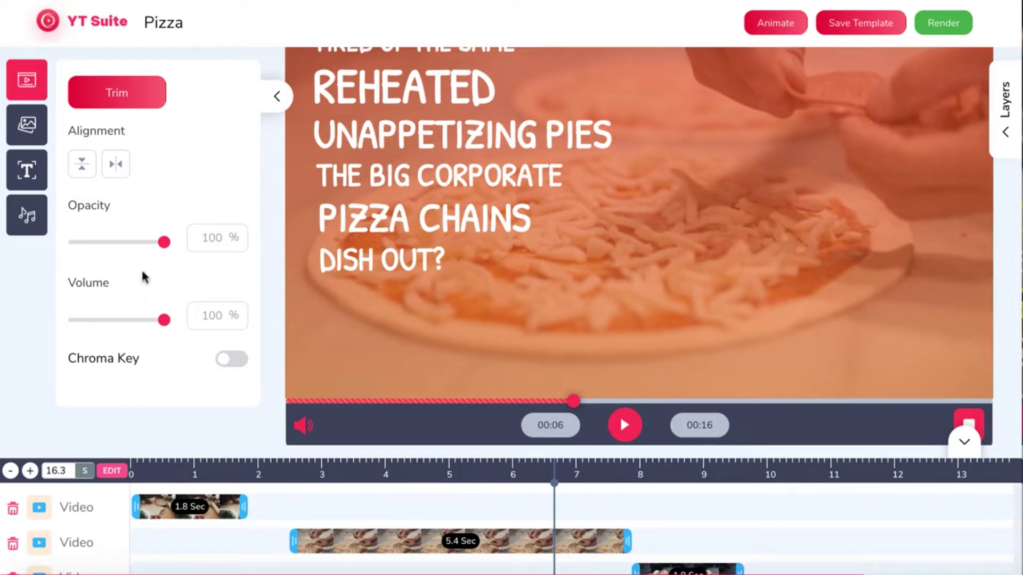
Scroll to the Text tracks and open the first text clip, IN THE, for editing.
scroll(201, 538, down, 5)
scroll(204, 540, down, 3)
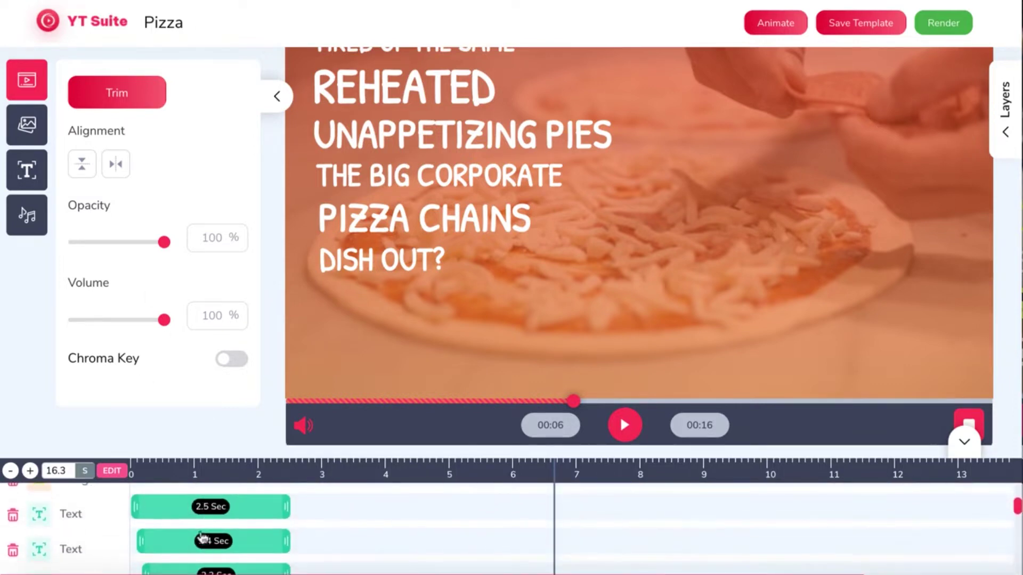
click(172, 508)
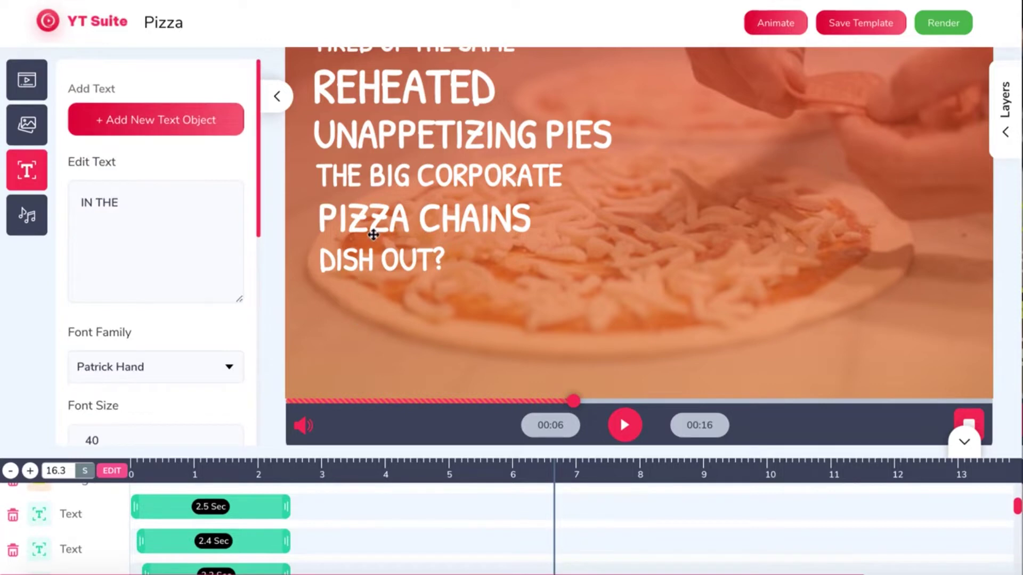
Select the DISH OUT? line, then search stock images for 'pizz' and add the first result.
click(372, 234)
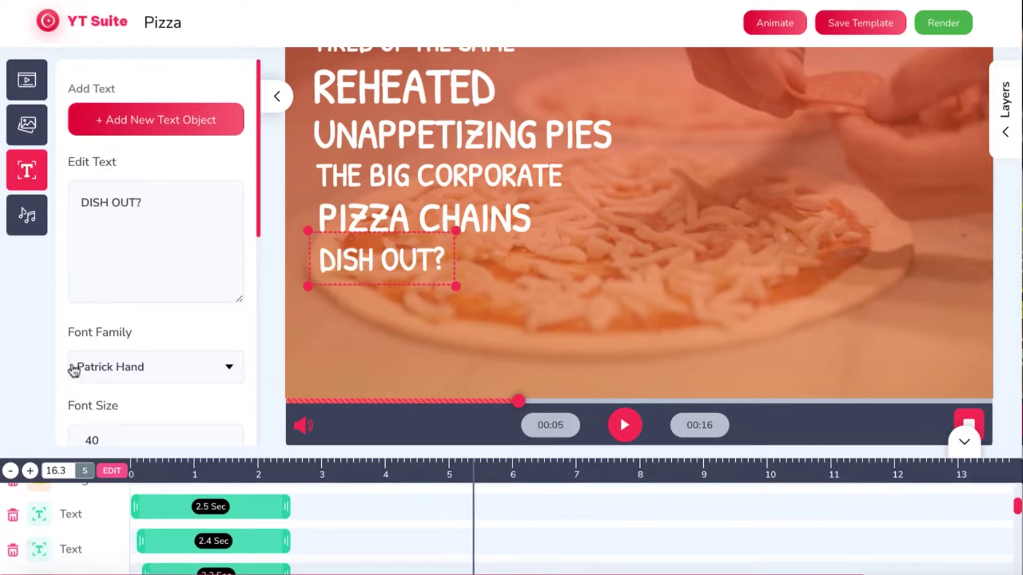
click(32, 126)
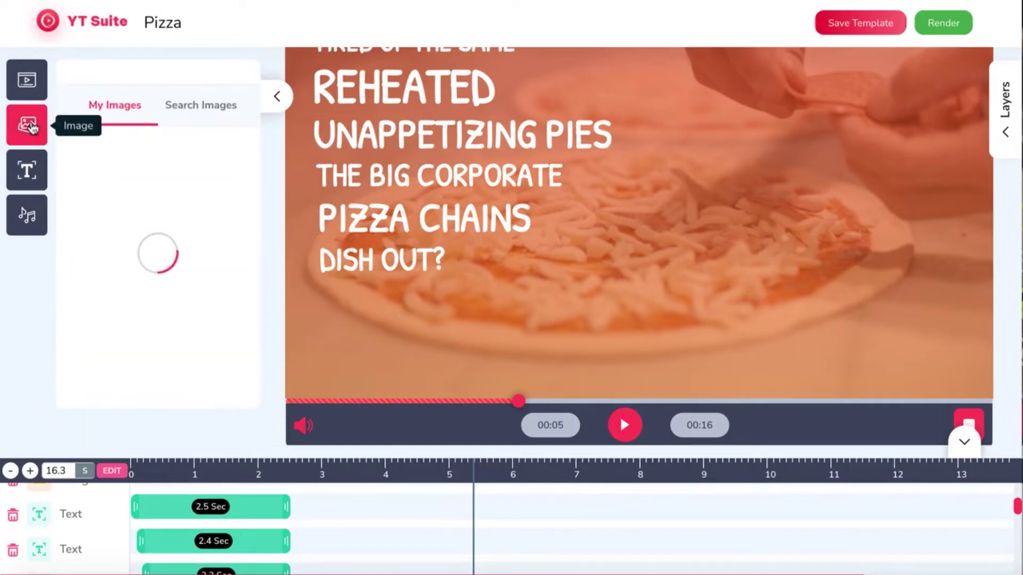
click(193, 116)
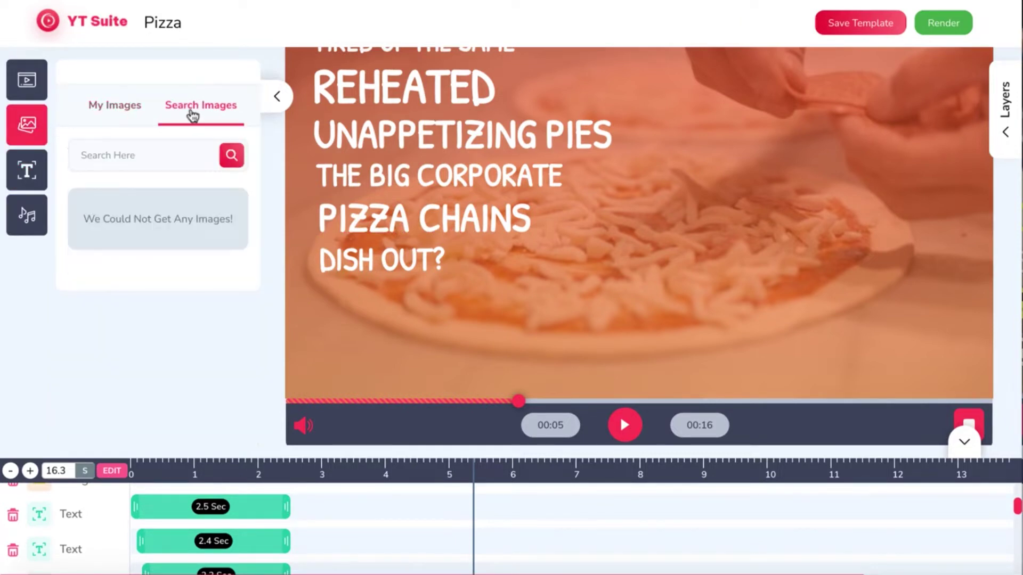
click(143, 157)
text(pizza)
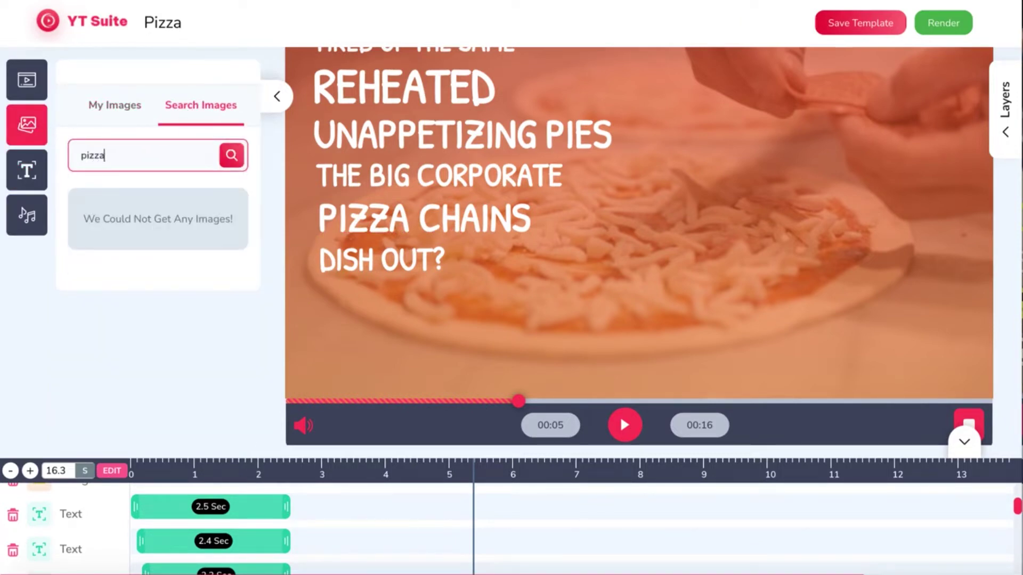
click(237, 164)
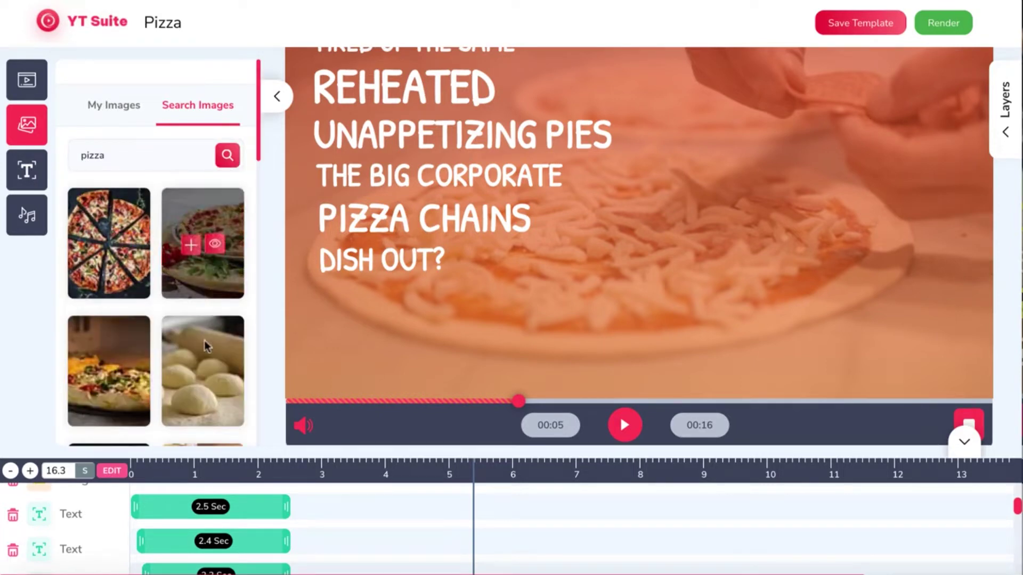
mouse_move(109, 385)
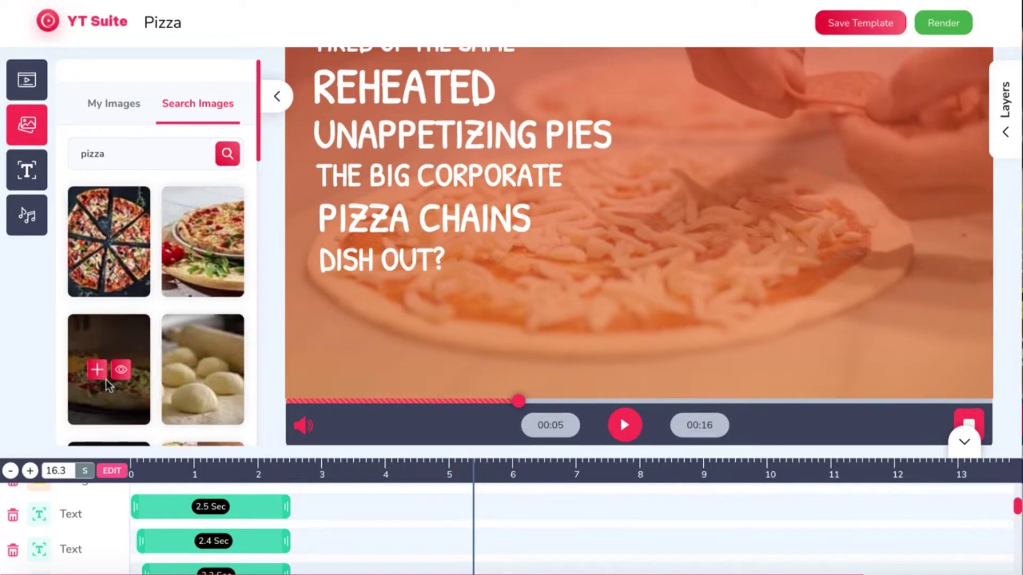
scroll(109, 385, down, 3)
scroll(108, 385, up, 3)
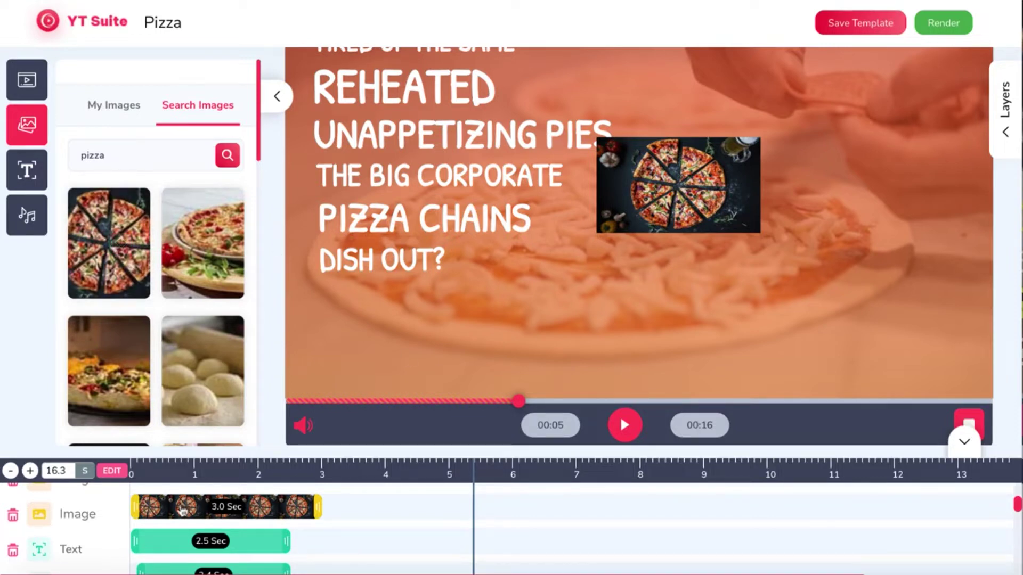
Rewind to the start, then move the pizza image left and enlarge it over the opening scene.
drag(199, 506, 137, 510)
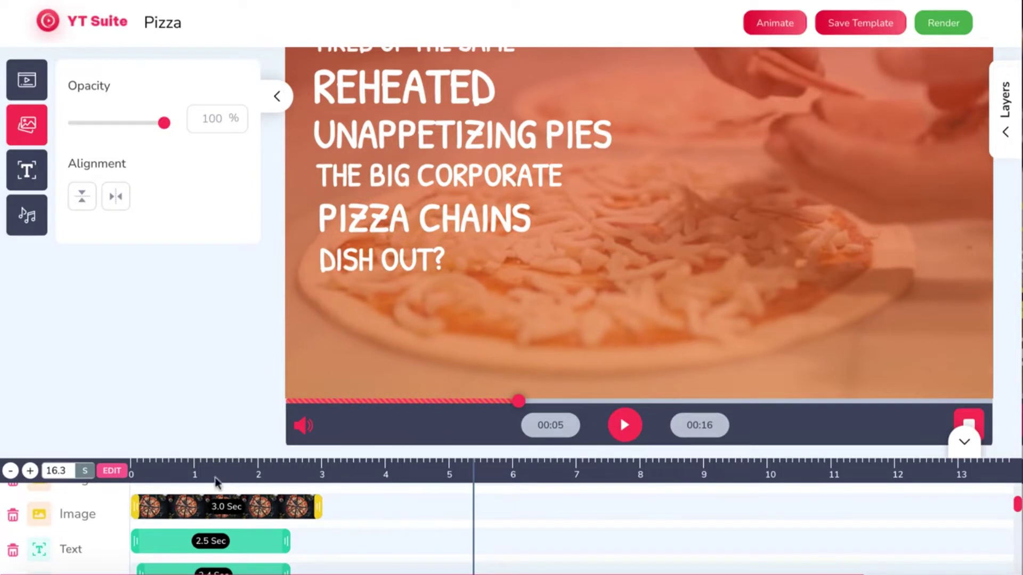
drag(473, 509, 157, 508)
drag(608, 194, 477, 193)
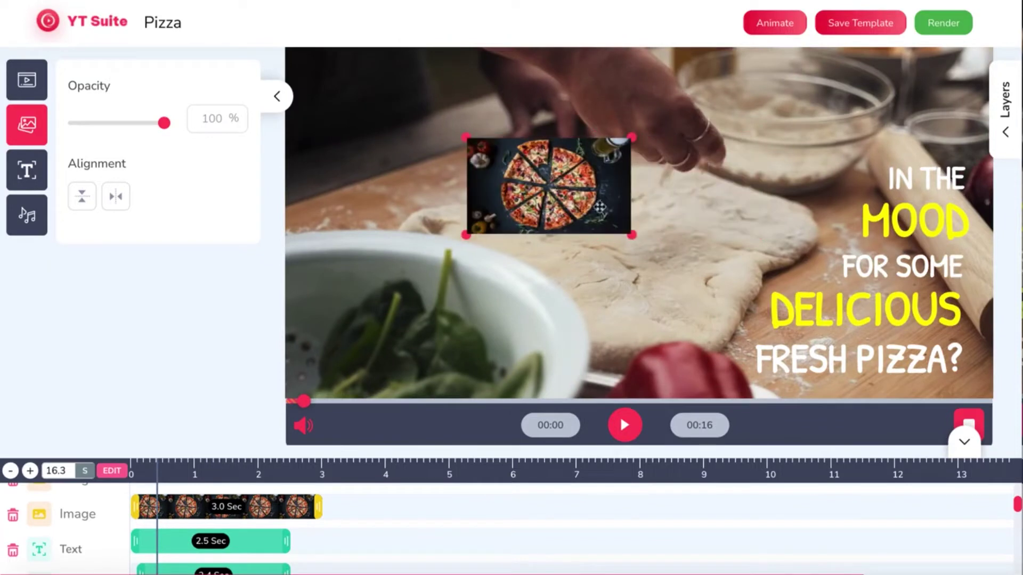
drag(632, 233, 826, 352)
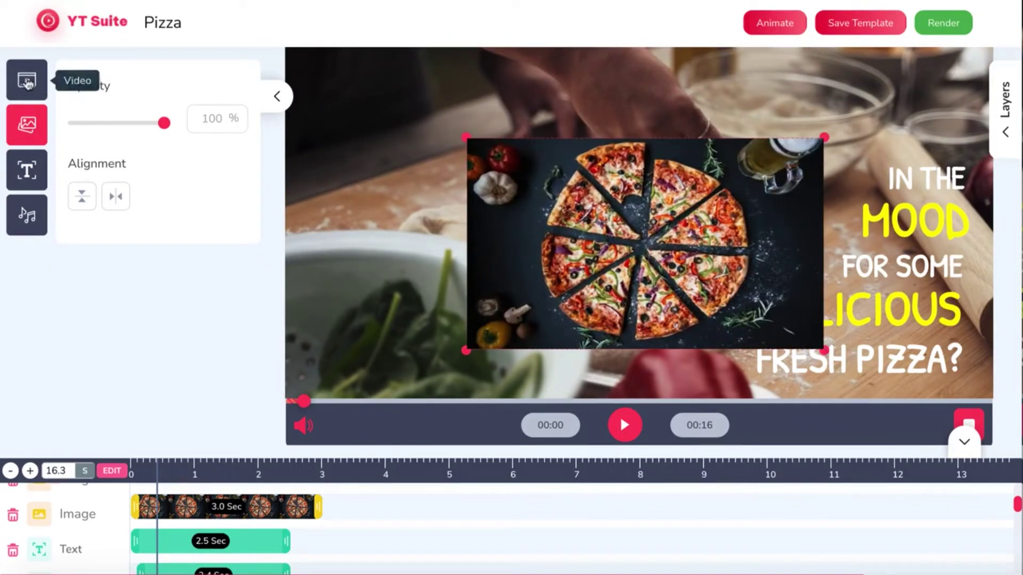
click(27, 80)
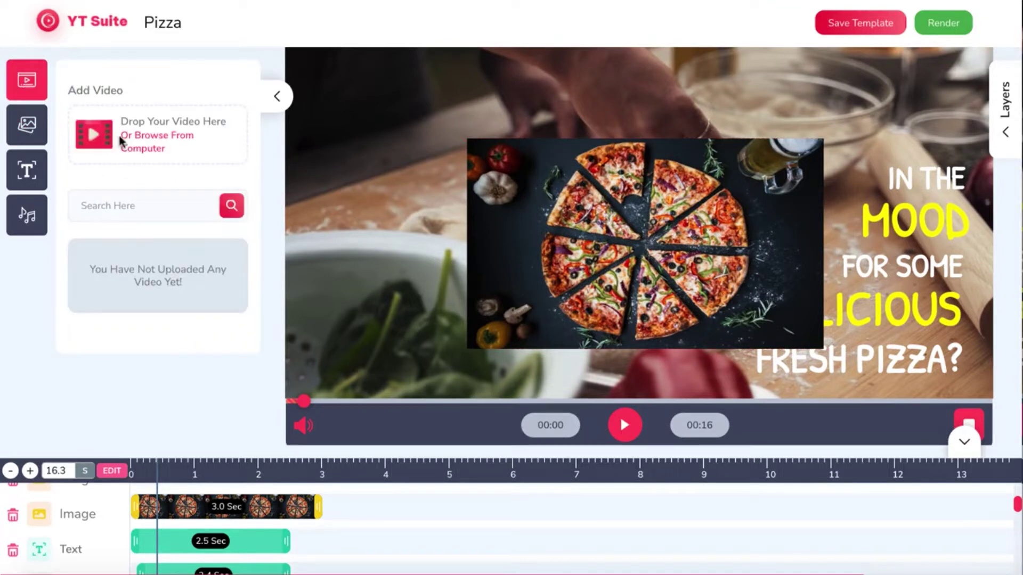
Scroll the timeline down and select the 16.3-second background audio clip.
click(28, 169)
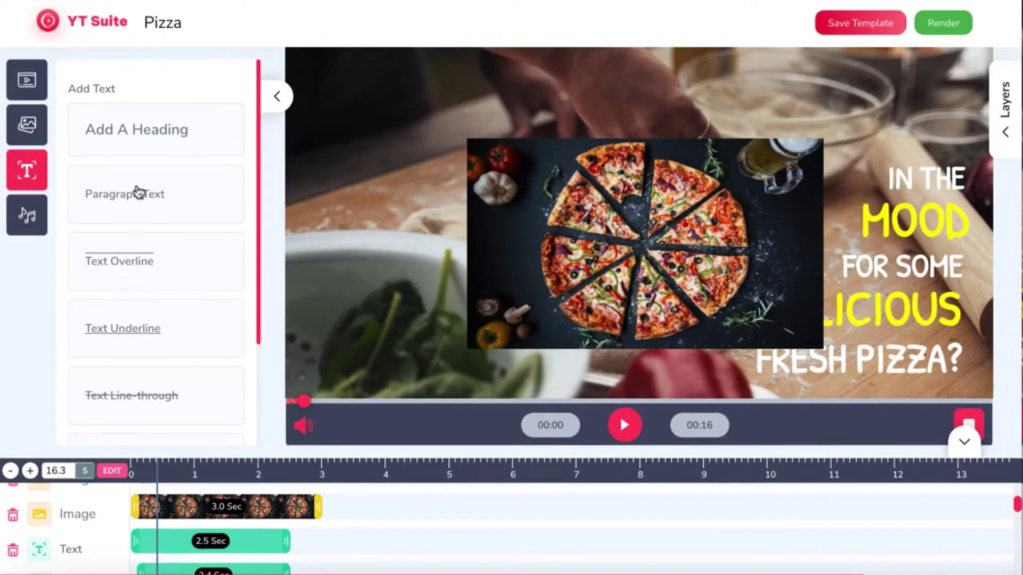
scroll(187, 535, down, 5)
click(233, 544)
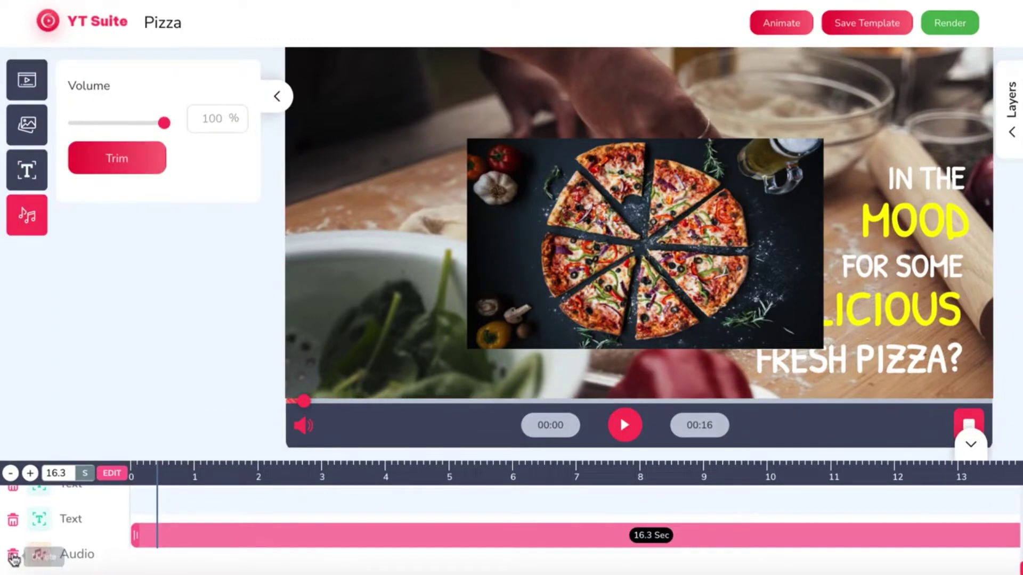
Delete the background audio track and try a voiceover recording, dismissing the missing-microphone warning.
click(13, 555)
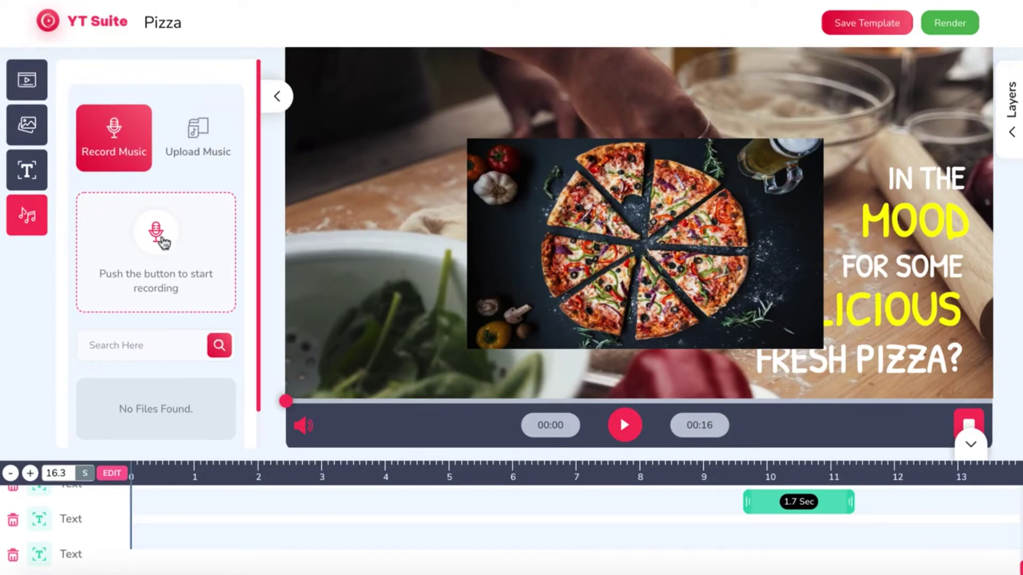
click(161, 240)
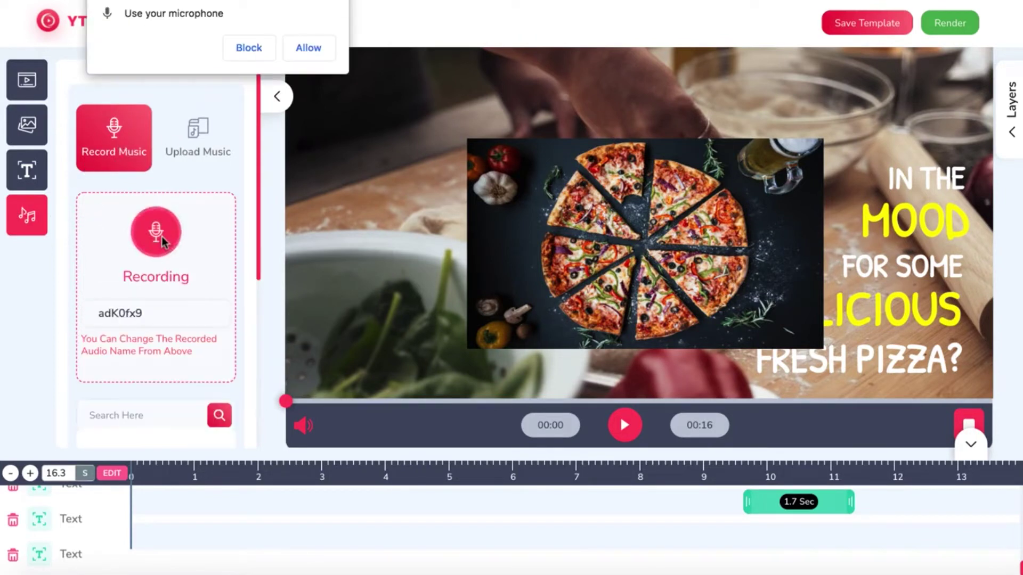
click(298, 53)
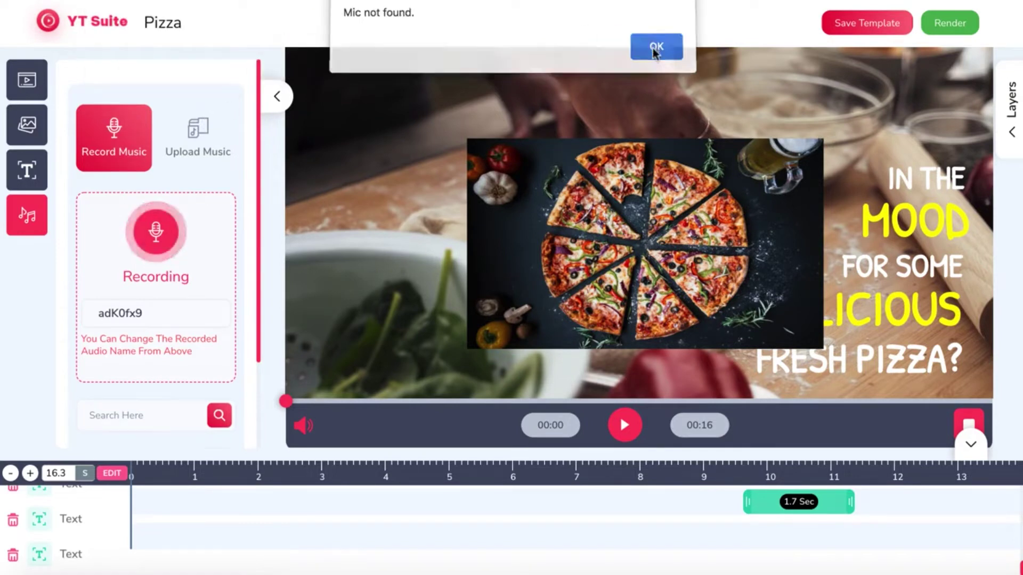
click(655, 53)
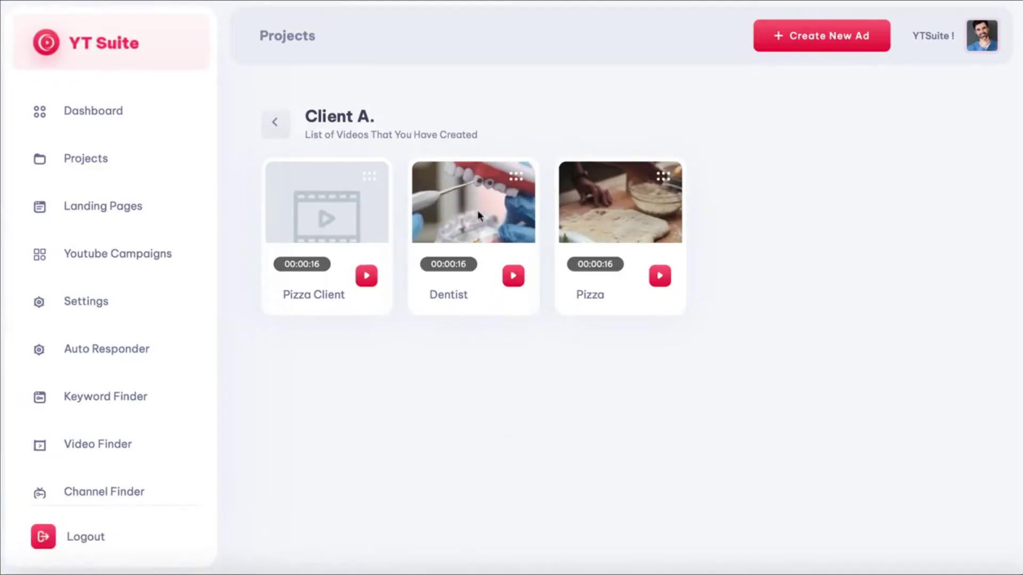
Open the Pizza video's options, check Youtube Accounts in Settings, and return to Projects.
click(663, 176)
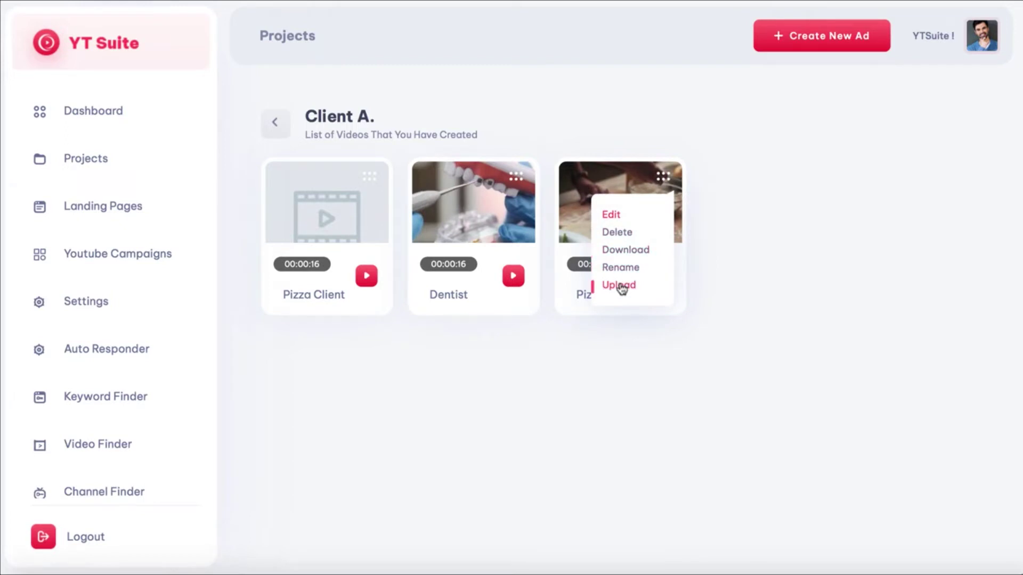
click(93, 303)
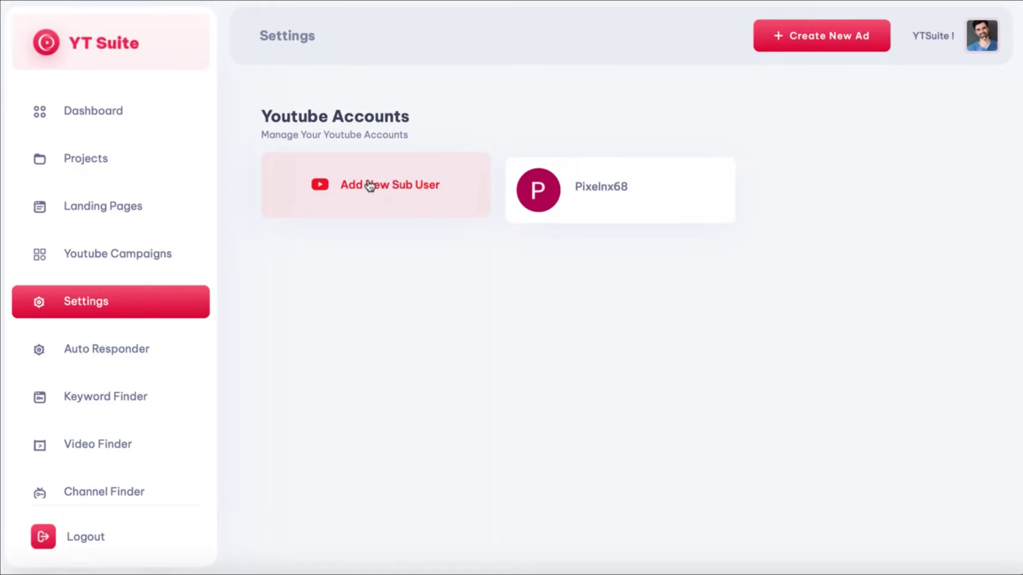
click(70, 165)
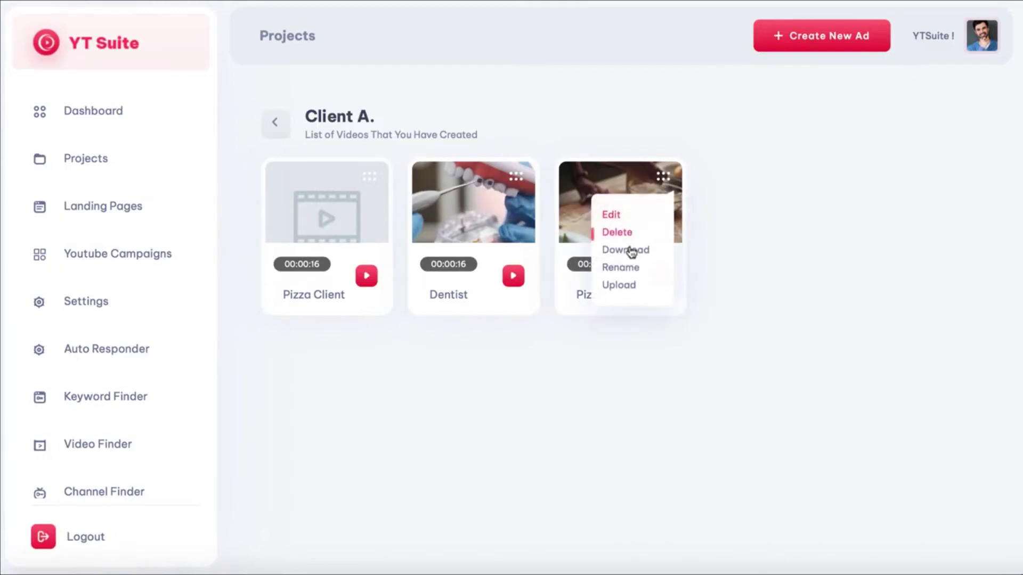
Upload the Pizza clip to the chosen YouTube account, titled 'Pizza' with description 'dsd'.
click(619, 286)
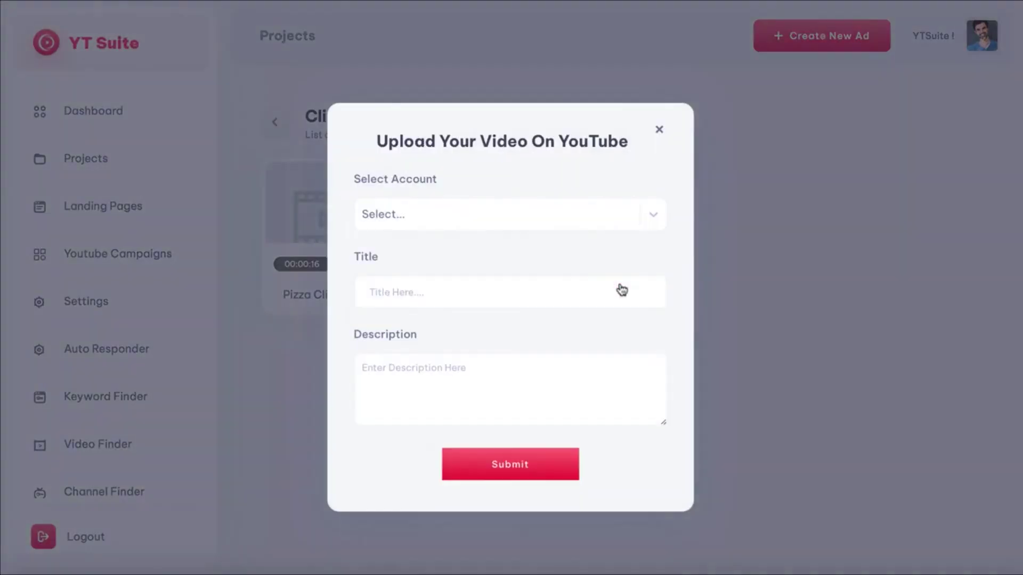
click(473, 216)
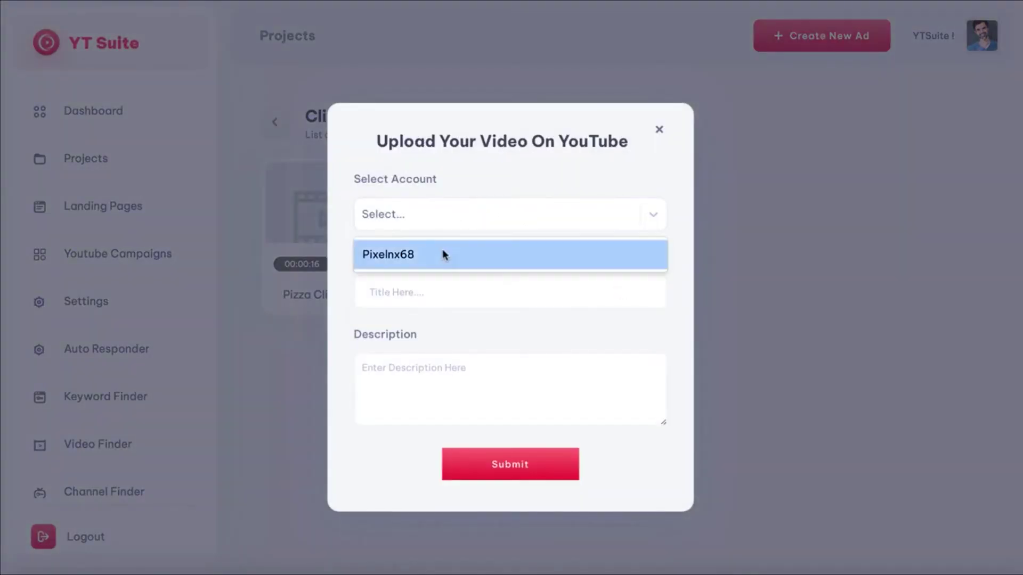
click(443, 254)
click(409, 288)
text(Pizza)
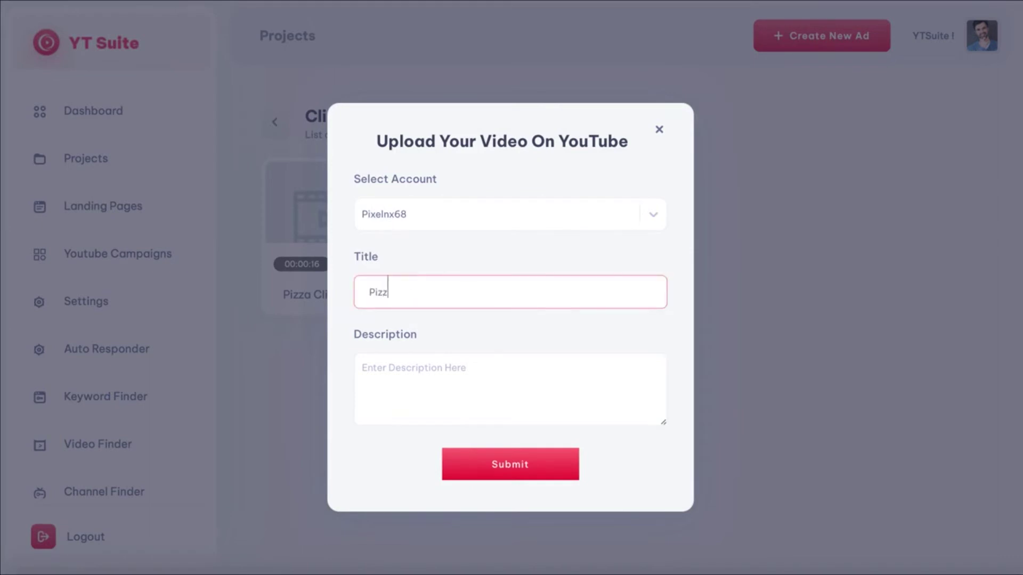
click(408, 370)
text(dsd)
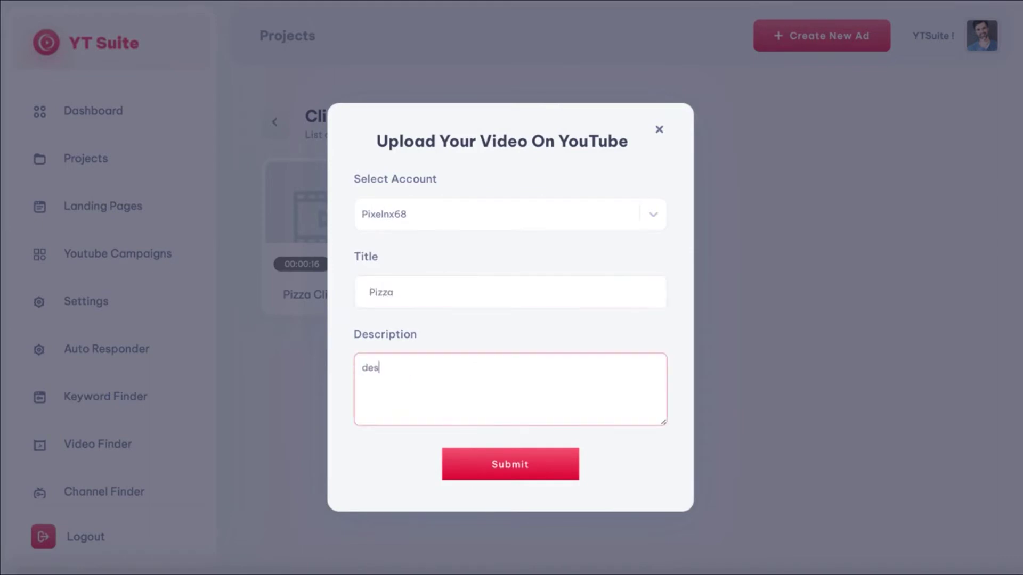
click(485, 463)
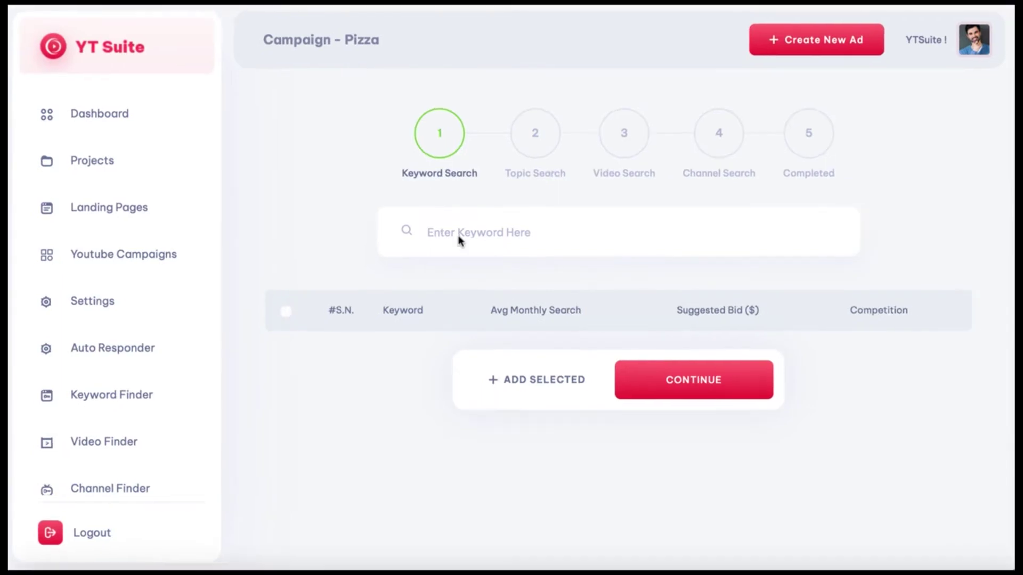
Search 'pizza near me' and add 'pizza near me' and 'pizza places near me' as campaign keywords.
click(448, 219)
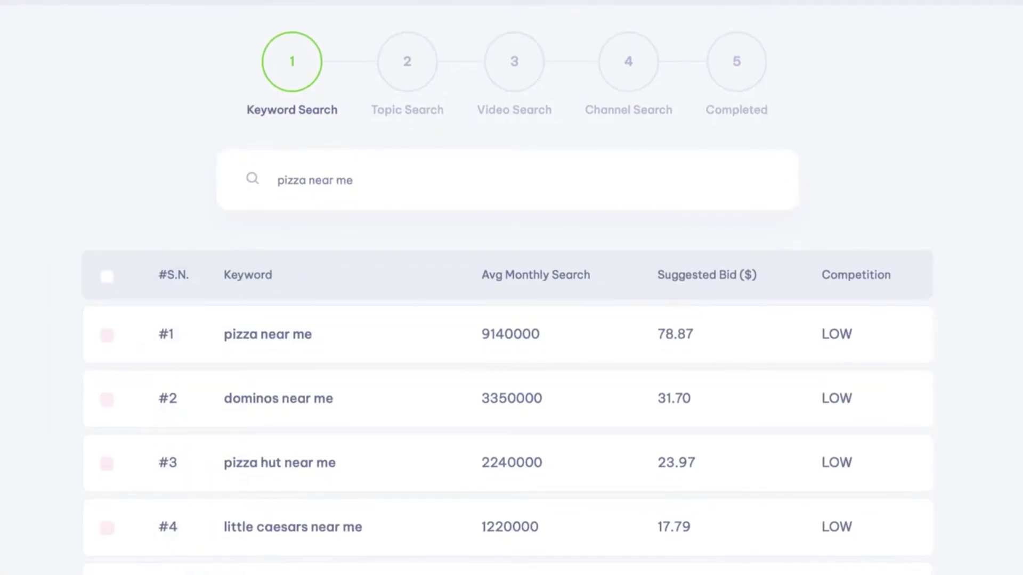
scroll(357, 373, down, 3)
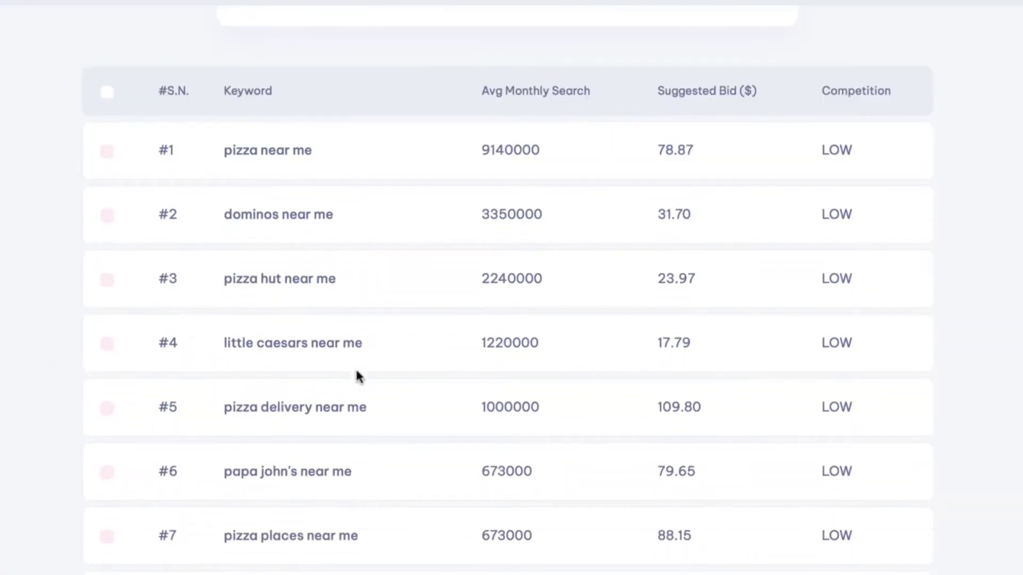
click(106, 152)
scroll(197, 293, down, 5)
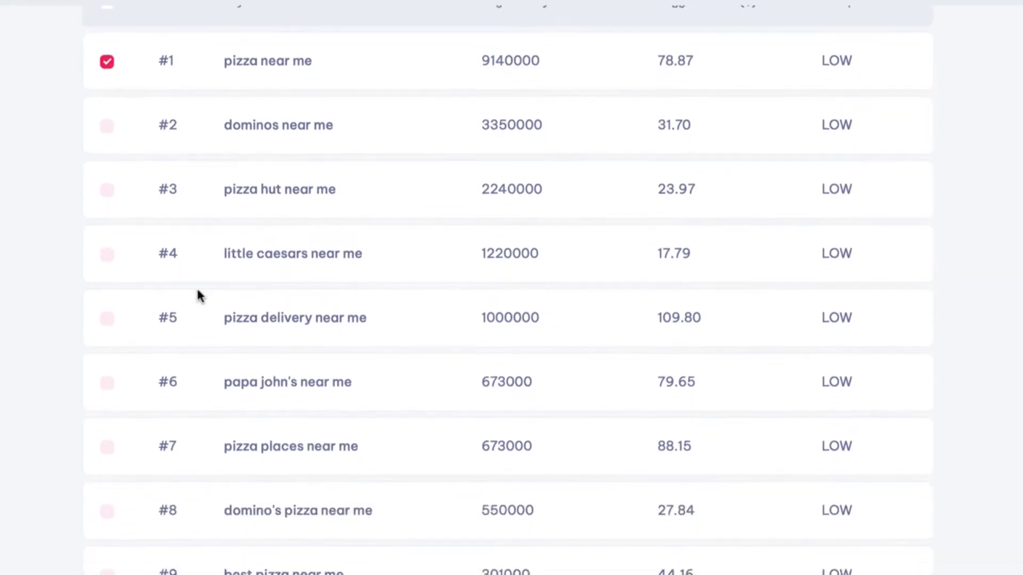
scroll(198, 296, up, 1)
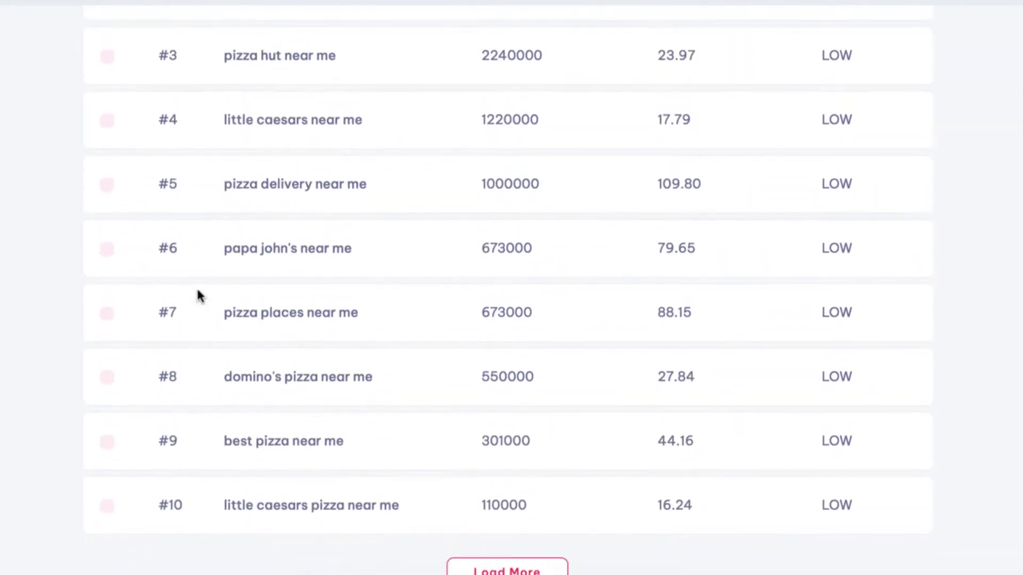
click(106, 314)
scroll(493, 445, down, 2)
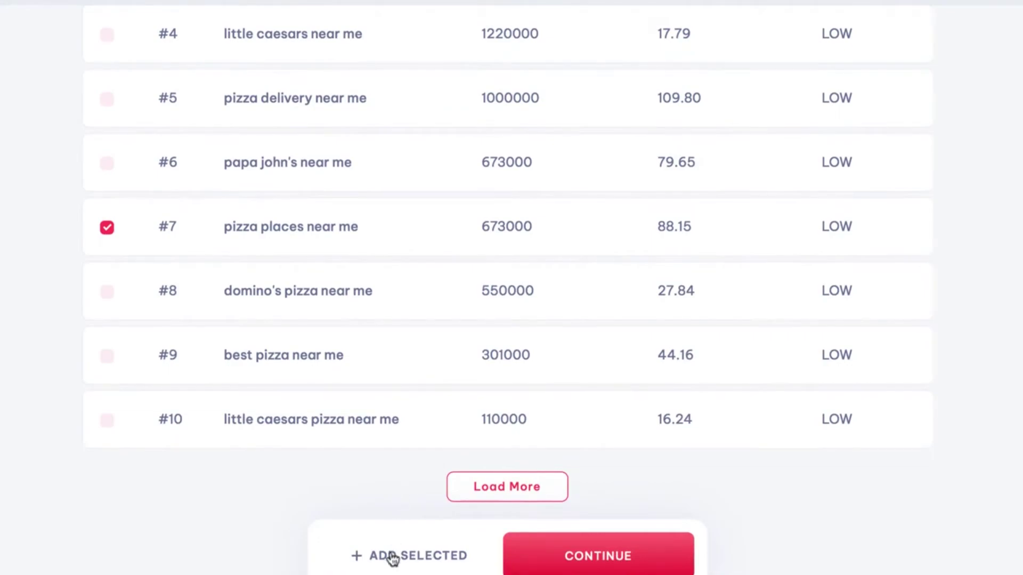
click(392, 560)
Target the Food & Drink topic with its Cooking & Recipes subtopic, then continue to Video Search.
click(581, 559)
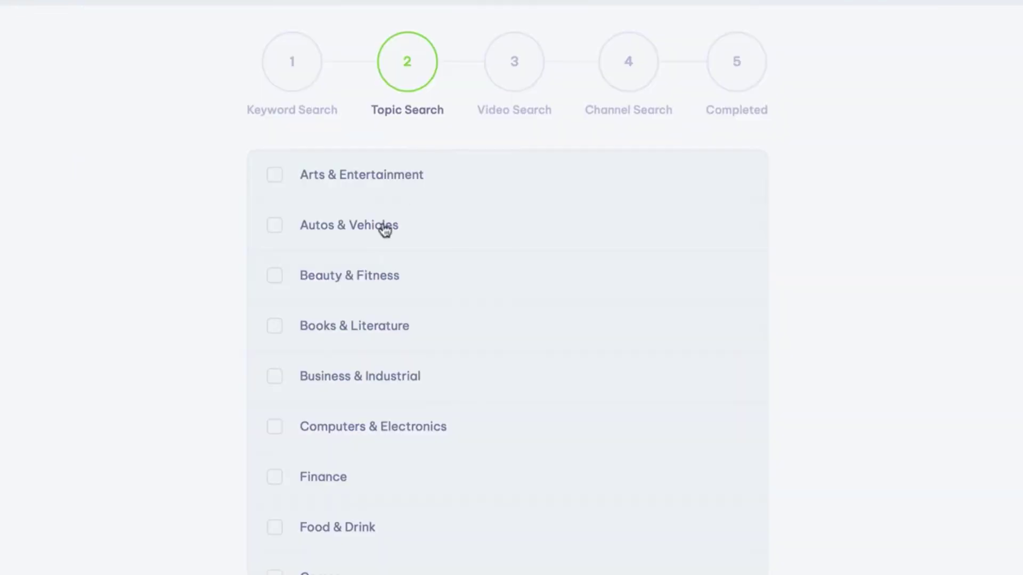
scroll(384, 228, down, 2)
scroll(353, 295, down, 3)
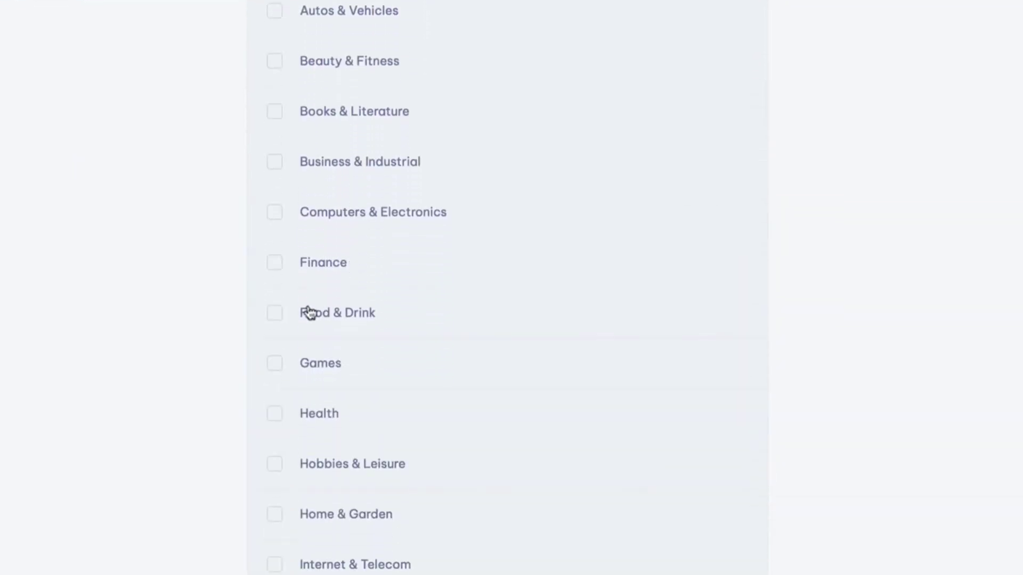
click(274, 315)
scroll(379, 493, down, 4)
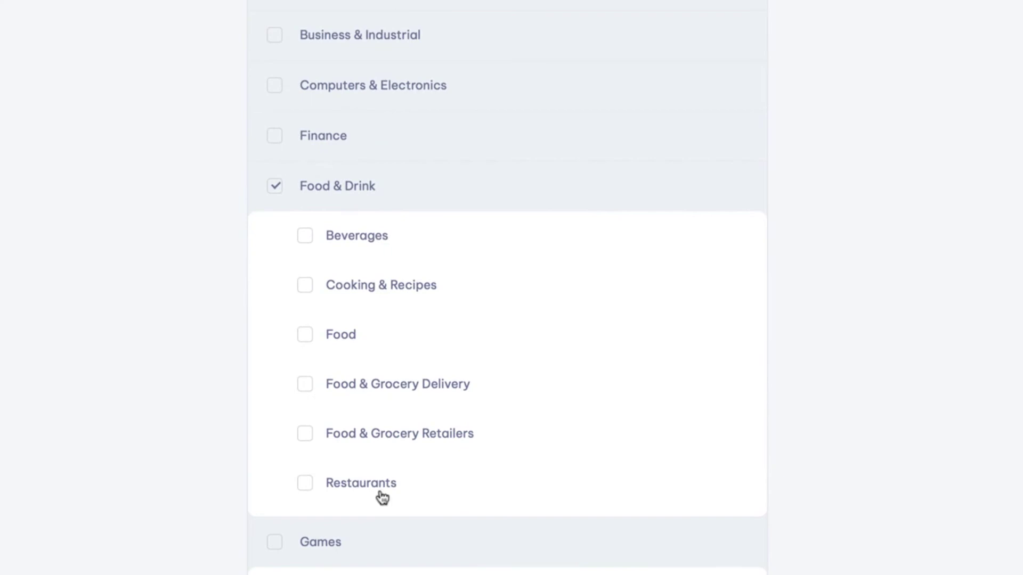
click(305, 286)
scroll(194, 324, down, 1)
scroll(450, 401, down, 10)
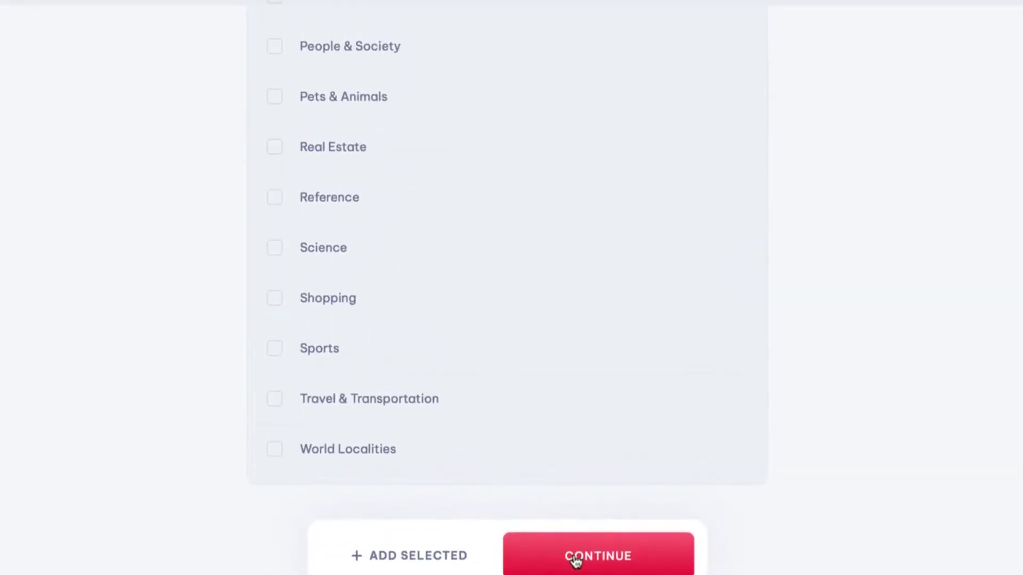
click(573, 555)
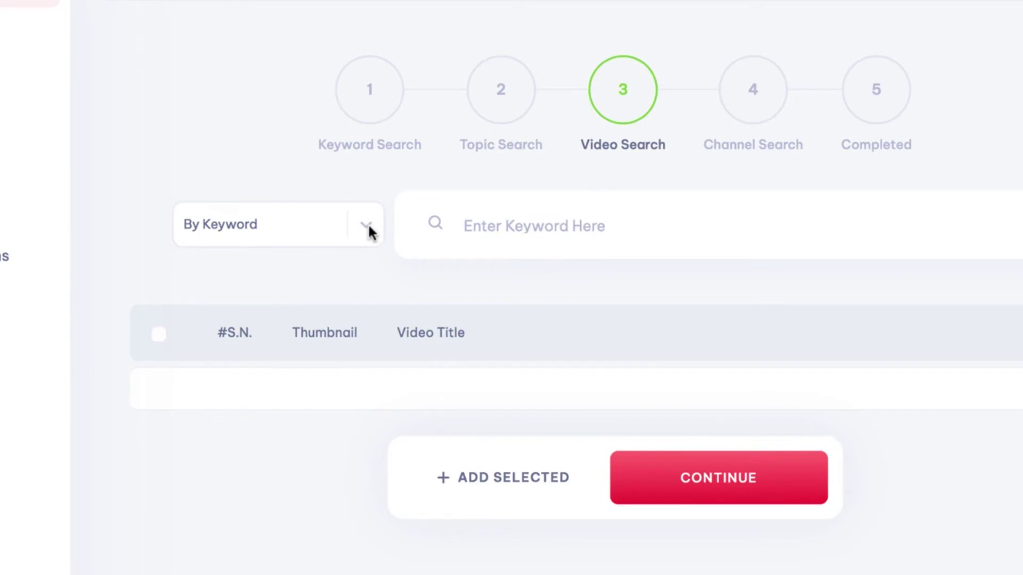
Search videos by keyword 'pizza' and select 'Best Homemade Pizza Dough Recipe | How To Make Pizza Crust'.
click(362, 217)
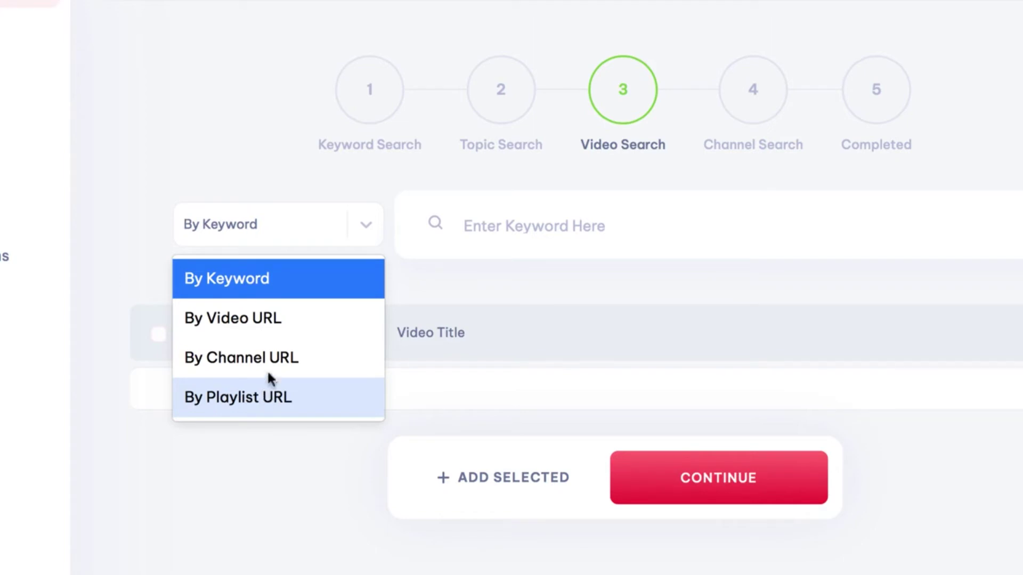
click(477, 219)
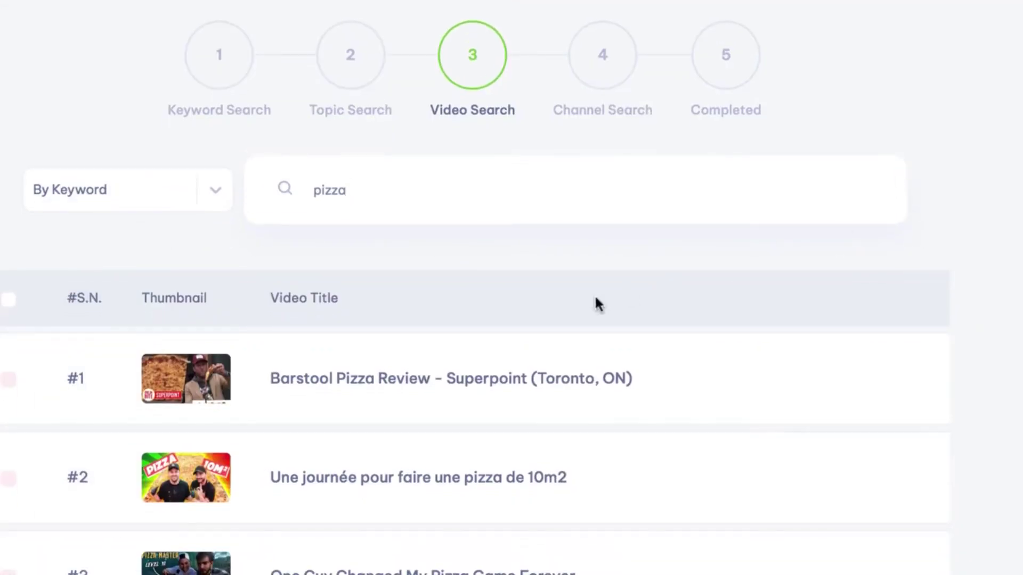
scroll(596, 296, down, 2)
scroll(596, 299, down, 5)
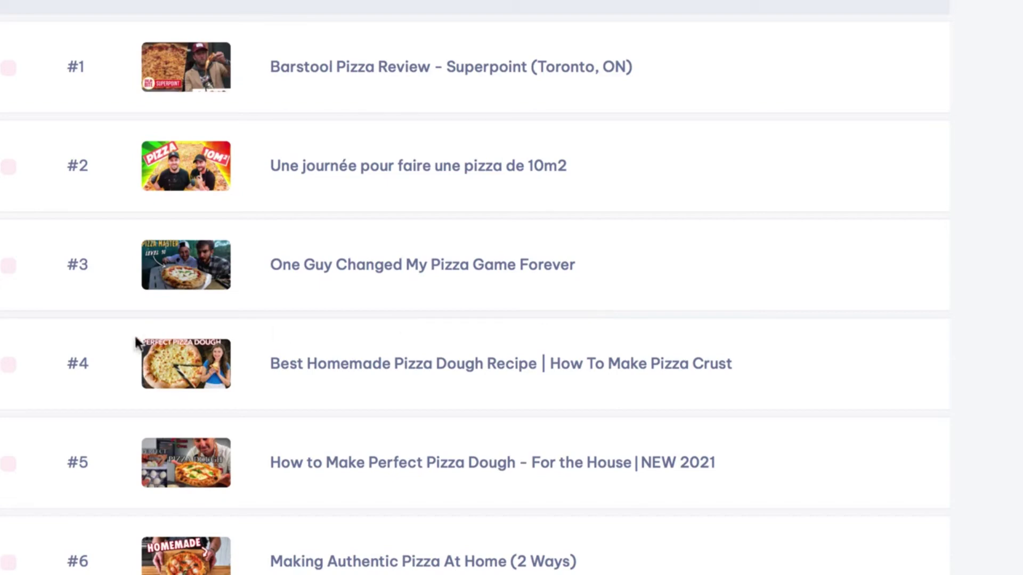
click(5, 366)
scroll(252, 357, up, 1)
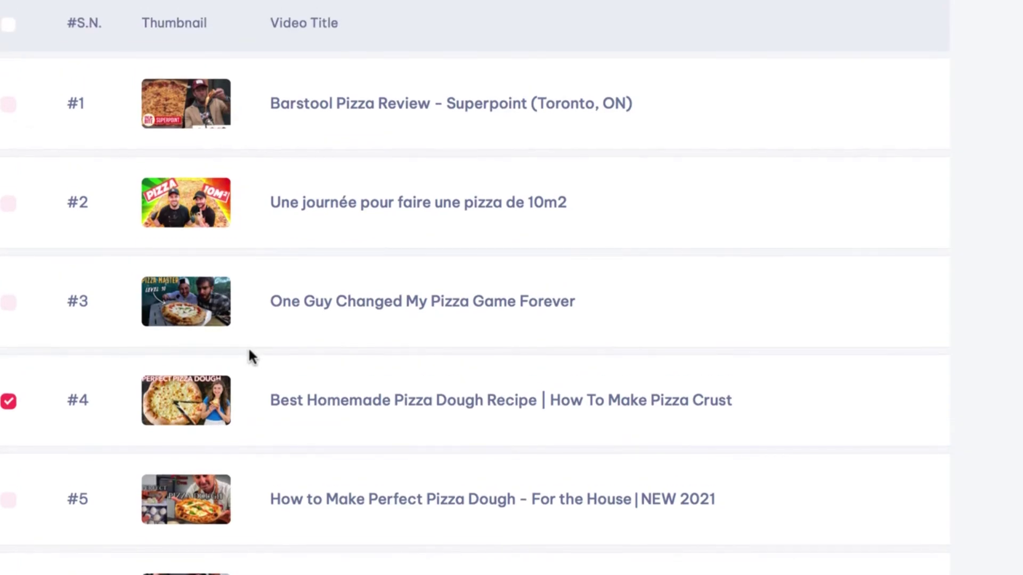
scroll(252, 357, down, 20)
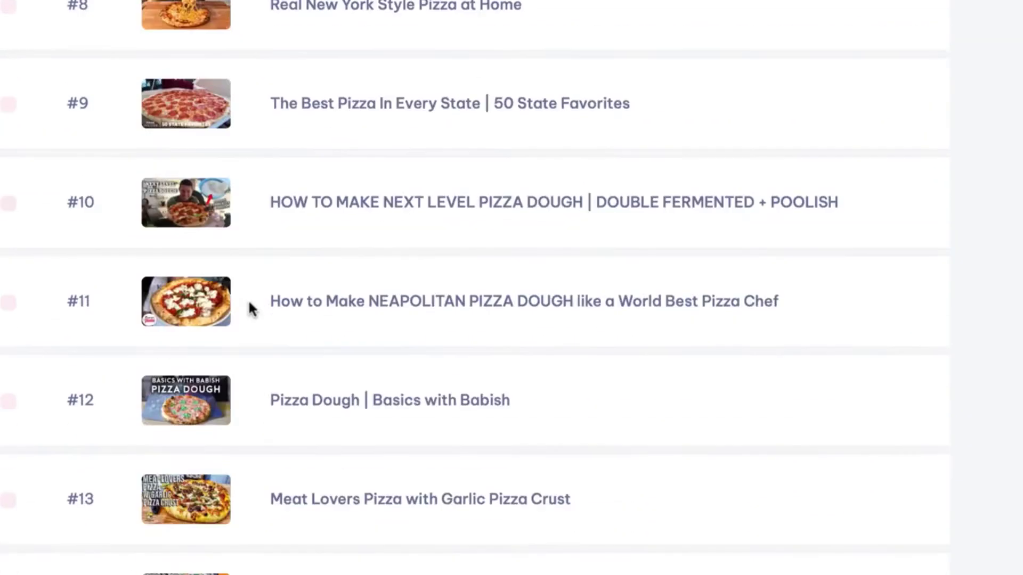
Run a channel search for 'pizza' in the campaign's channel step.
click(581, 565)
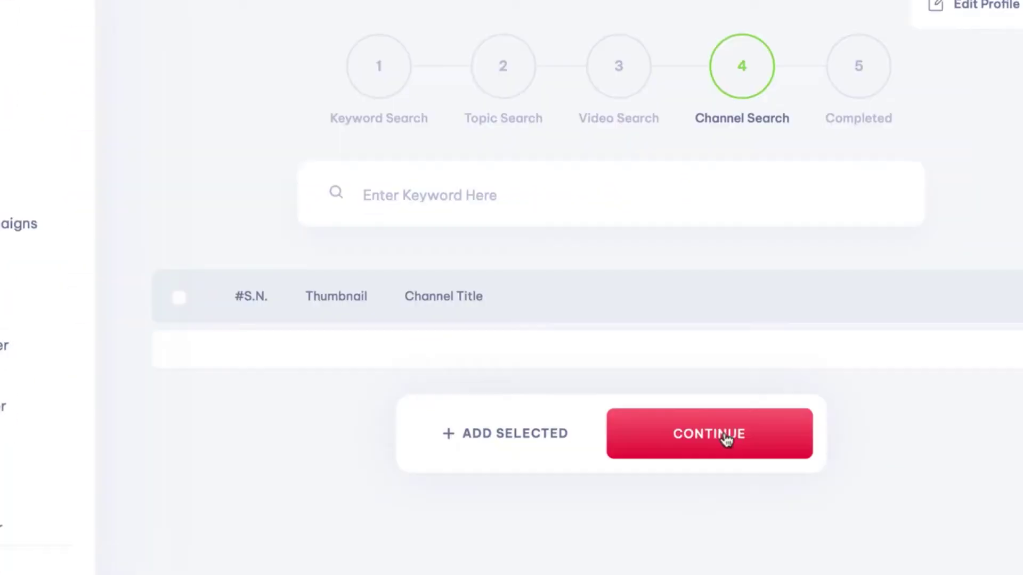
click(470, 186)
text(pizza)
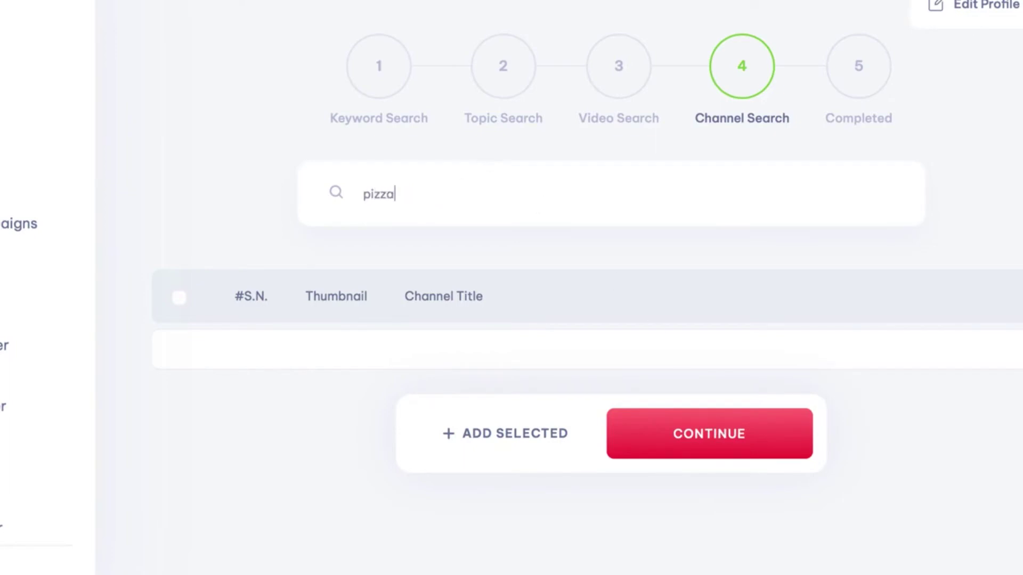
key(Return)
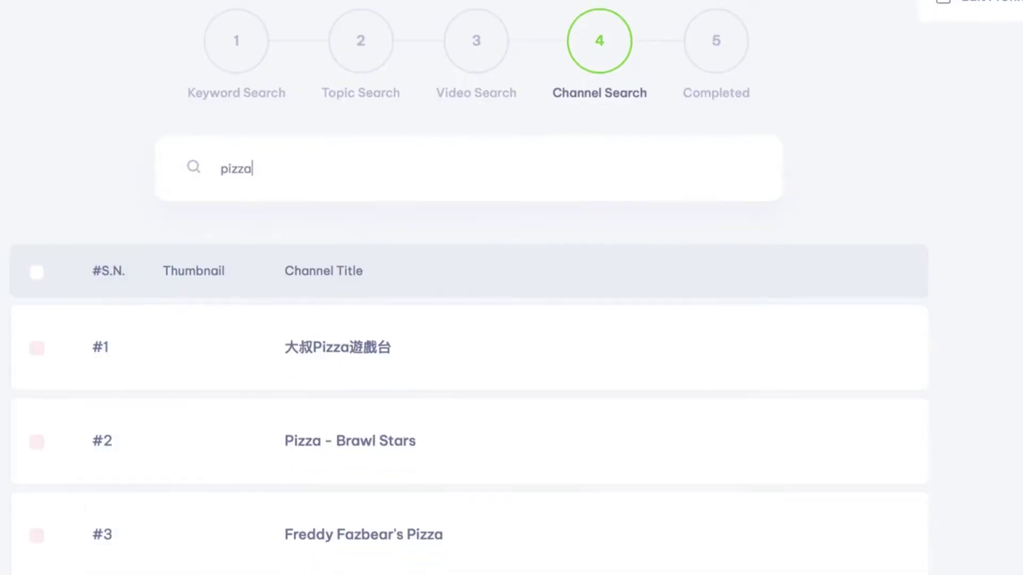
scroll(434, 299, down, 12)
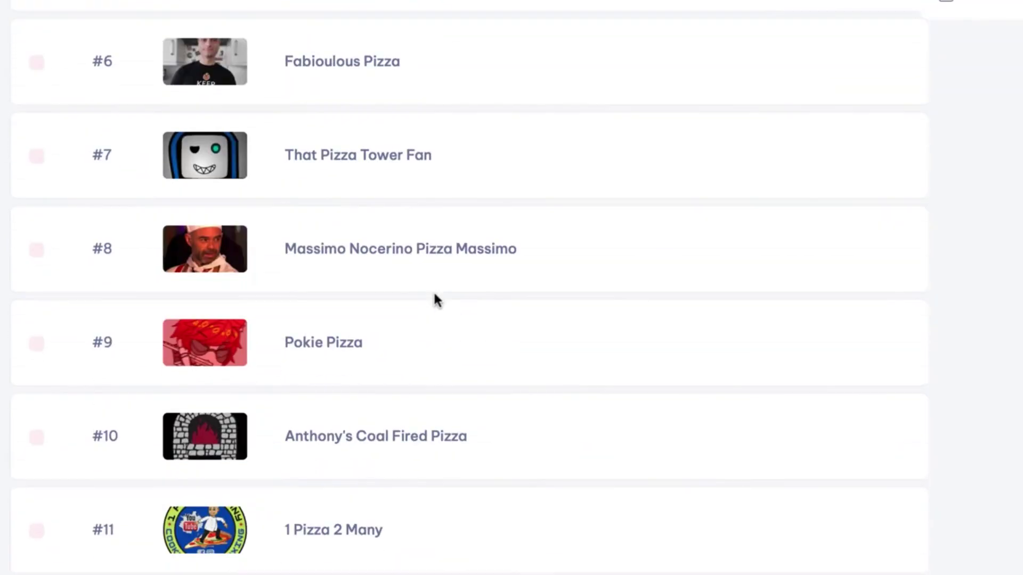
scroll(433, 290, down, 20)
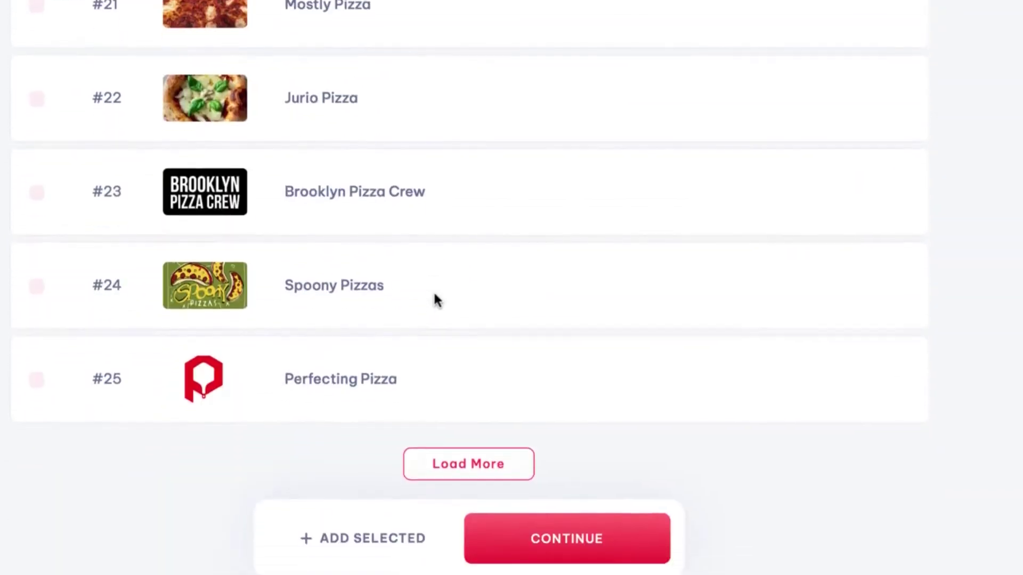
Finish the Pizza campaign and export it as a Google CSV download.
click(558, 569)
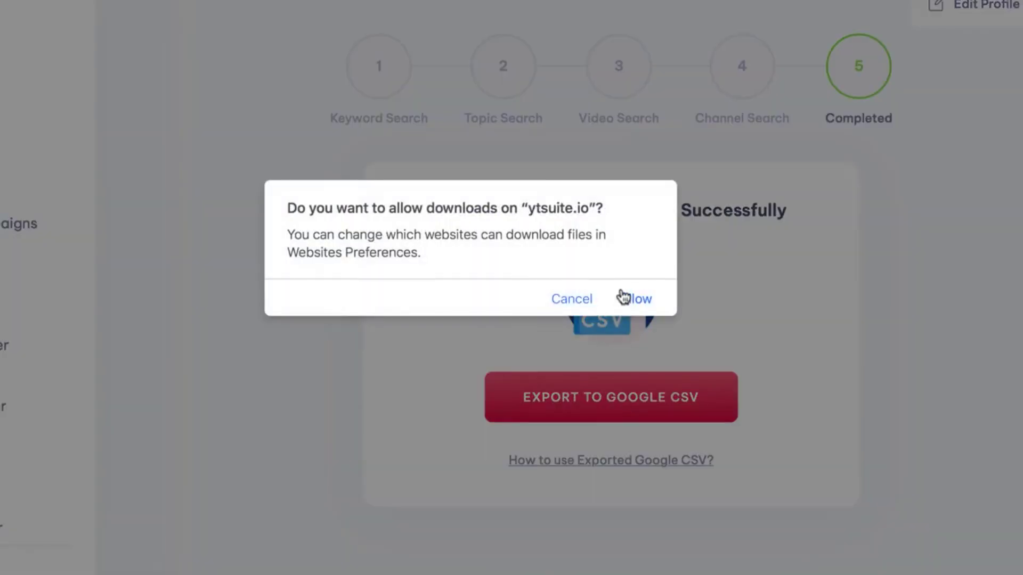
click(586, 300)
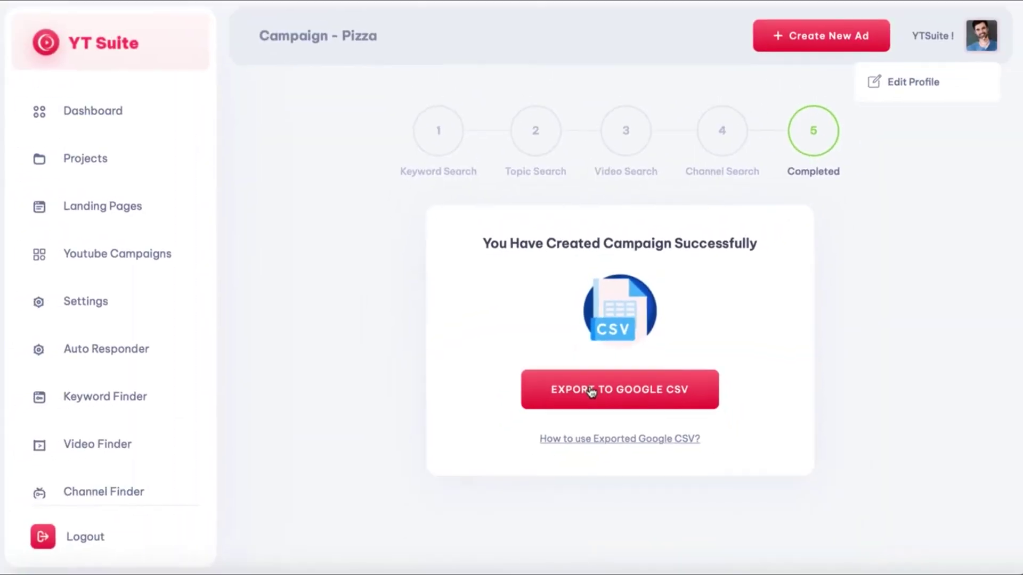
click(137, 212)
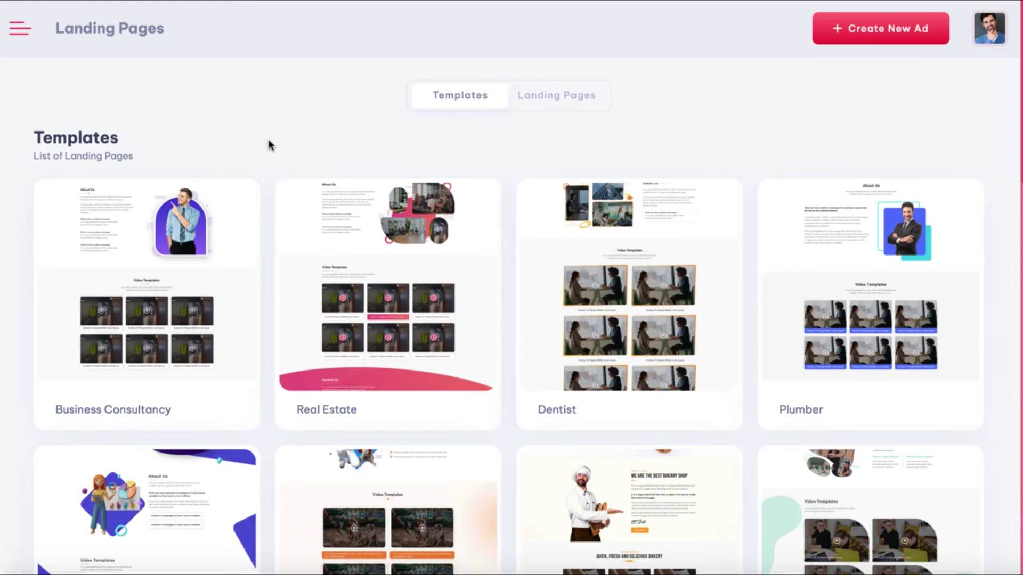
Create a landing page named 'example' from the Food Services template.
scroll(269, 145, down, 10)
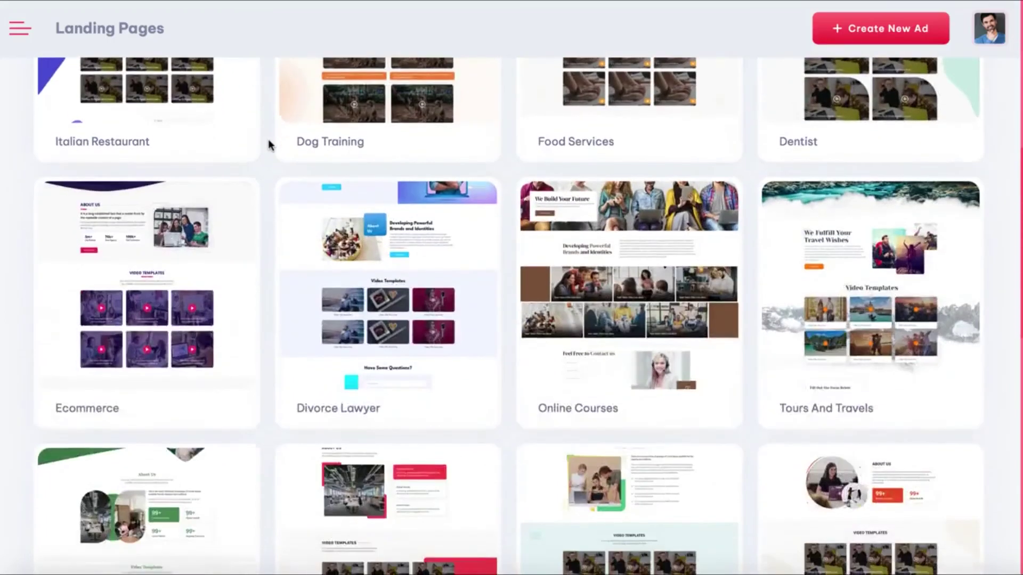
scroll(269, 144, up, 10)
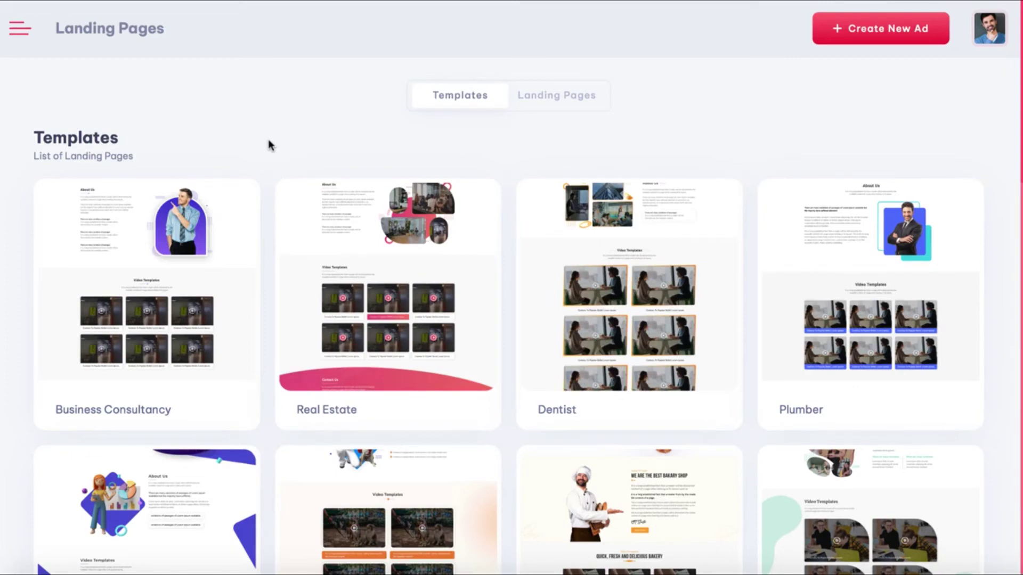
scroll(610, 214, down, 3)
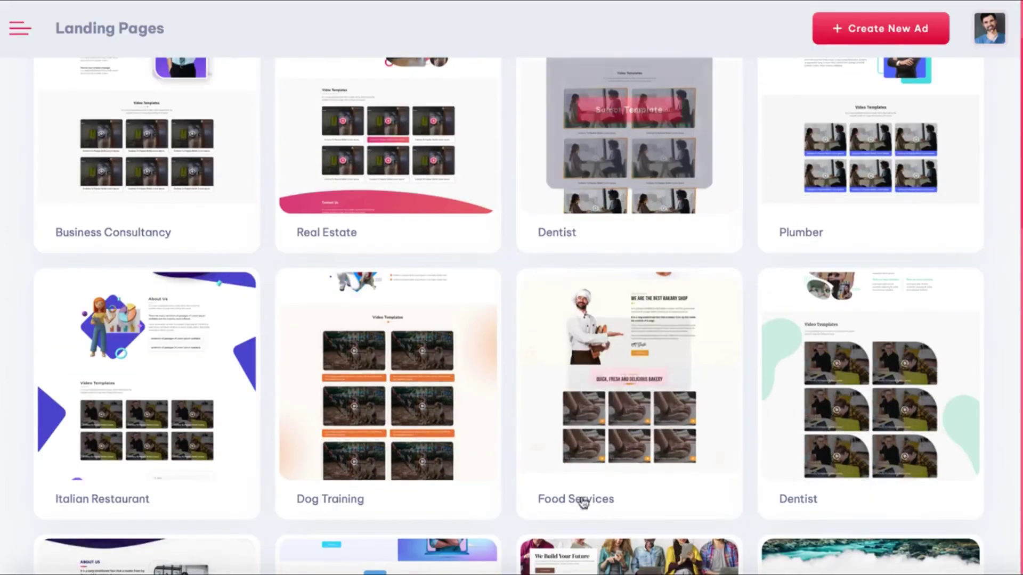
click(624, 382)
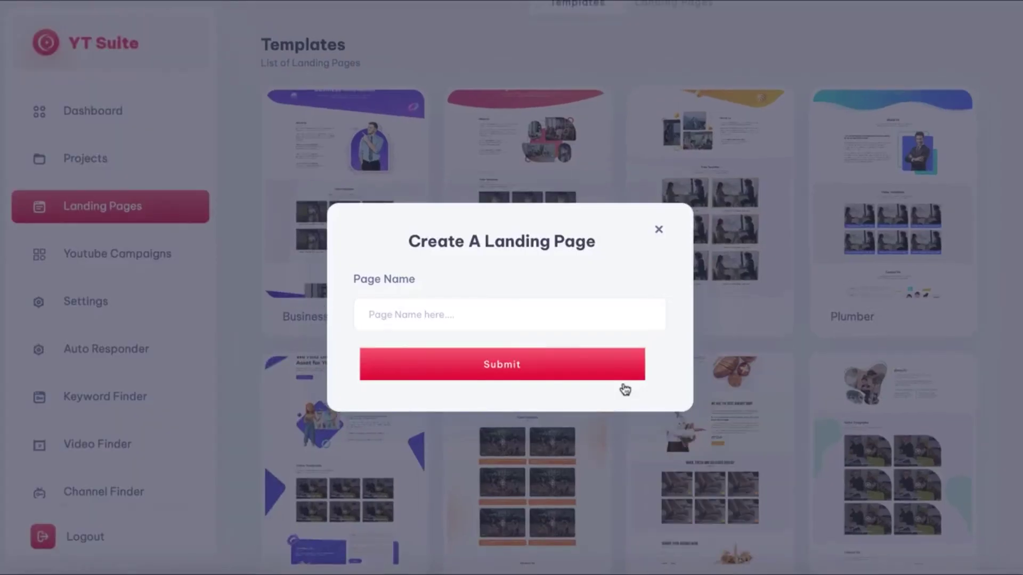
click(484, 304)
text(examp)
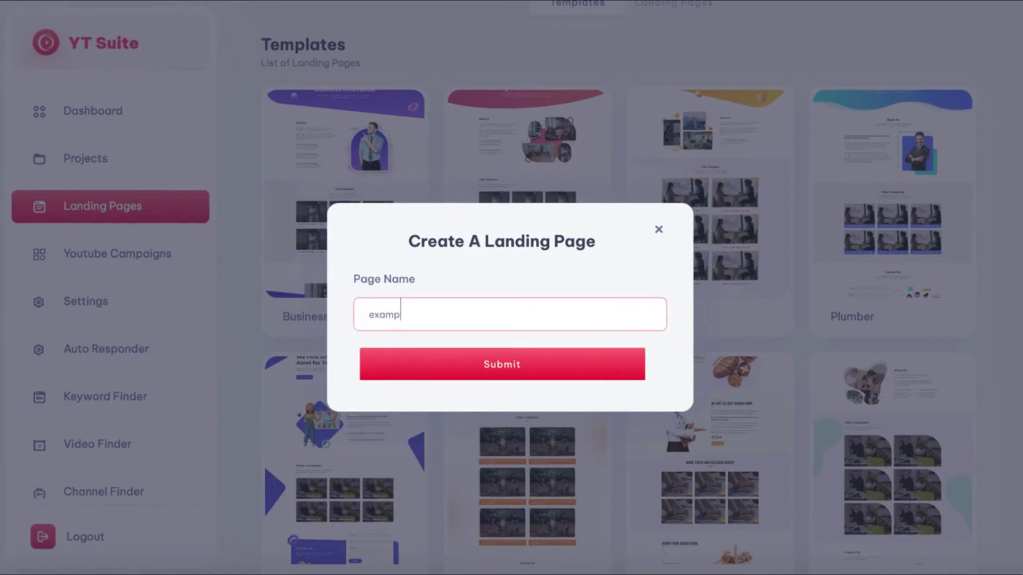
text(le1)
click(518, 362)
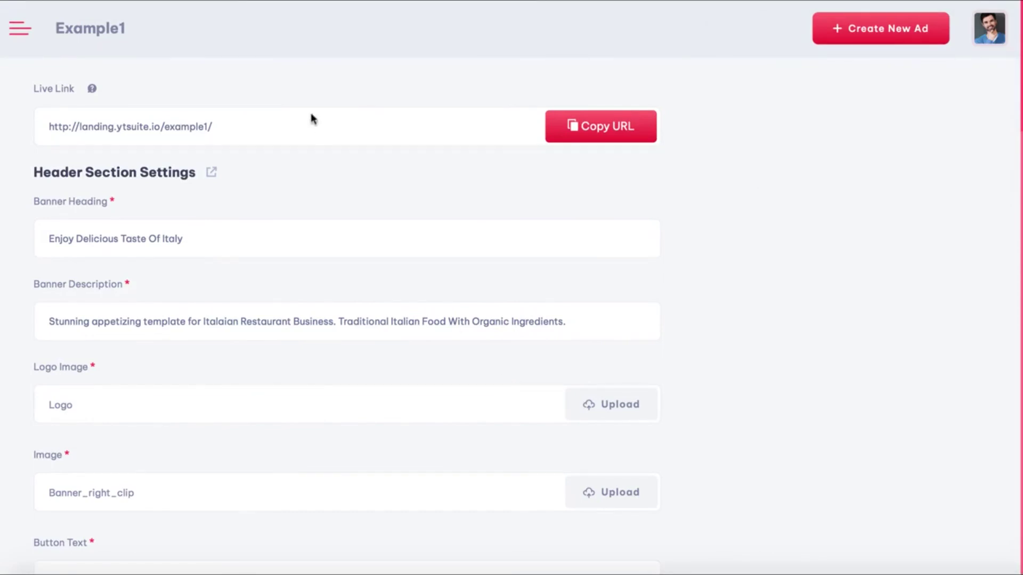
Toggle the Example1 page's About Us and Video sections, leaving both as before.
click(219, 127)
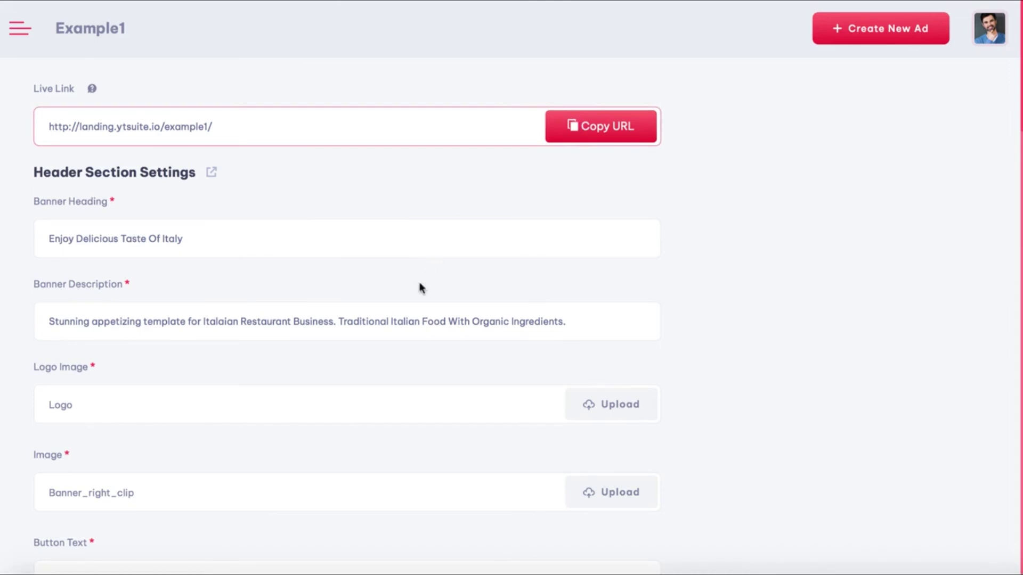
scroll(419, 286, down, 1)
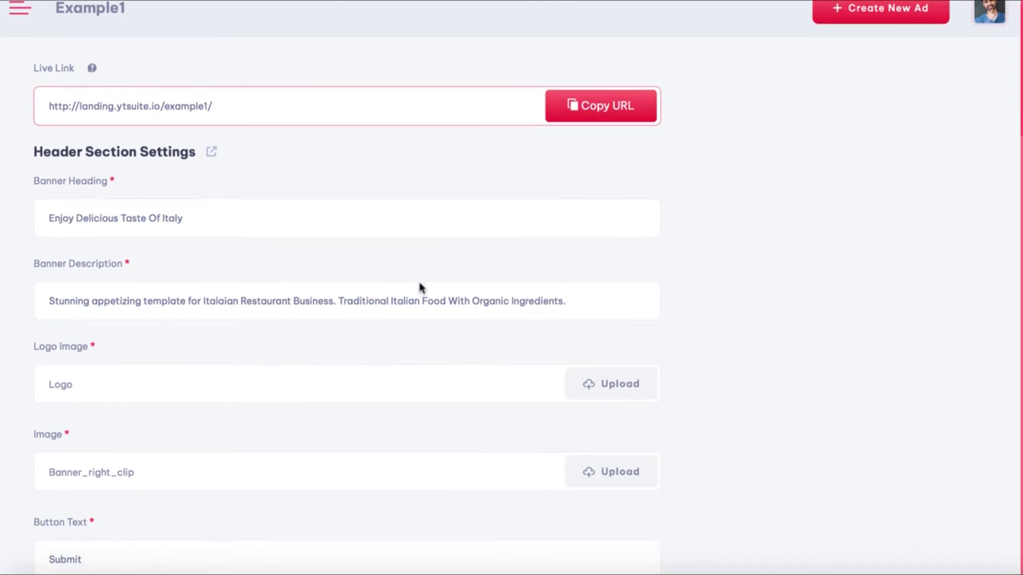
scroll(396, 276, down, 3)
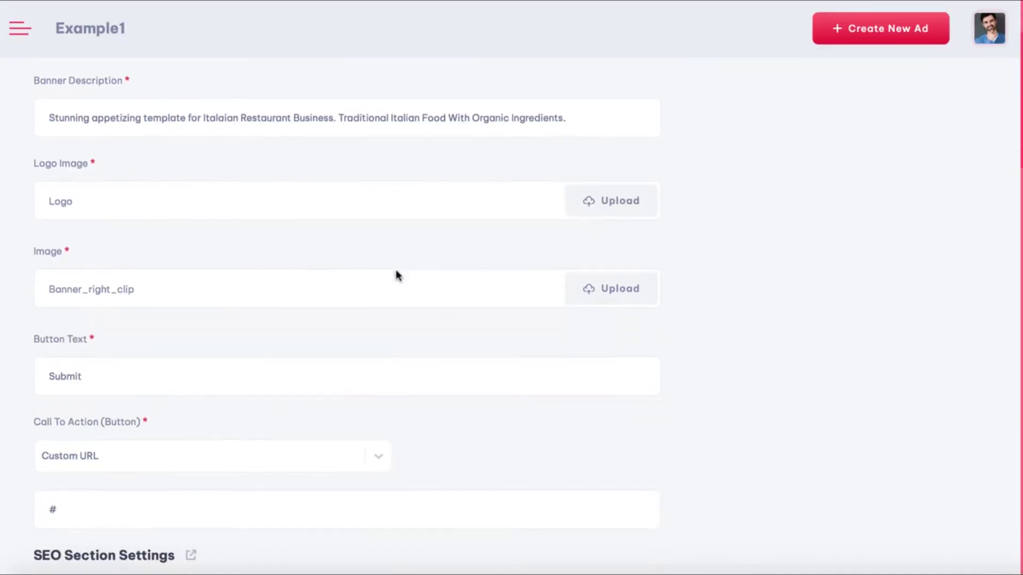
scroll(396, 275, down, 1)
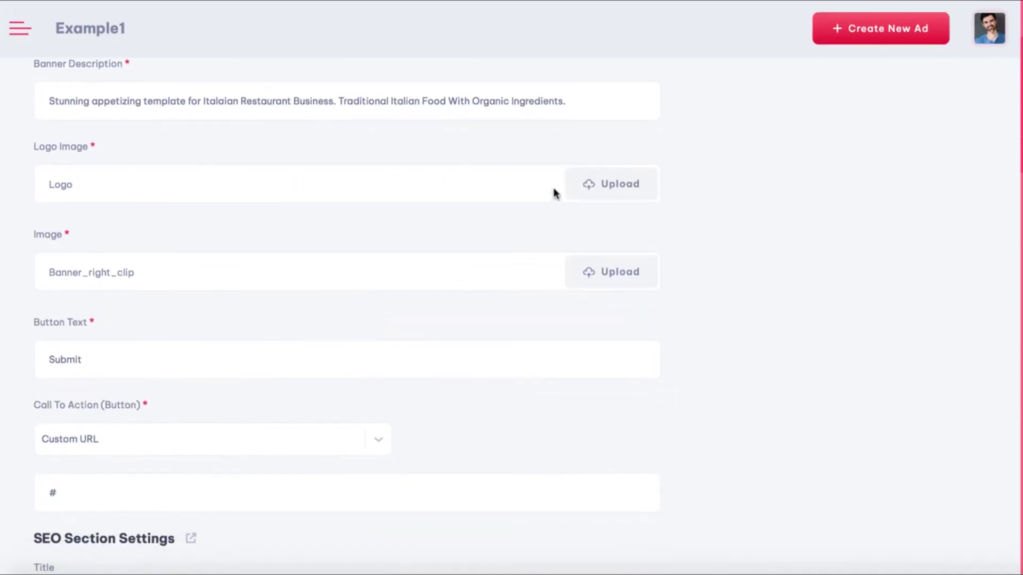
scroll(425, 329, down, 5)
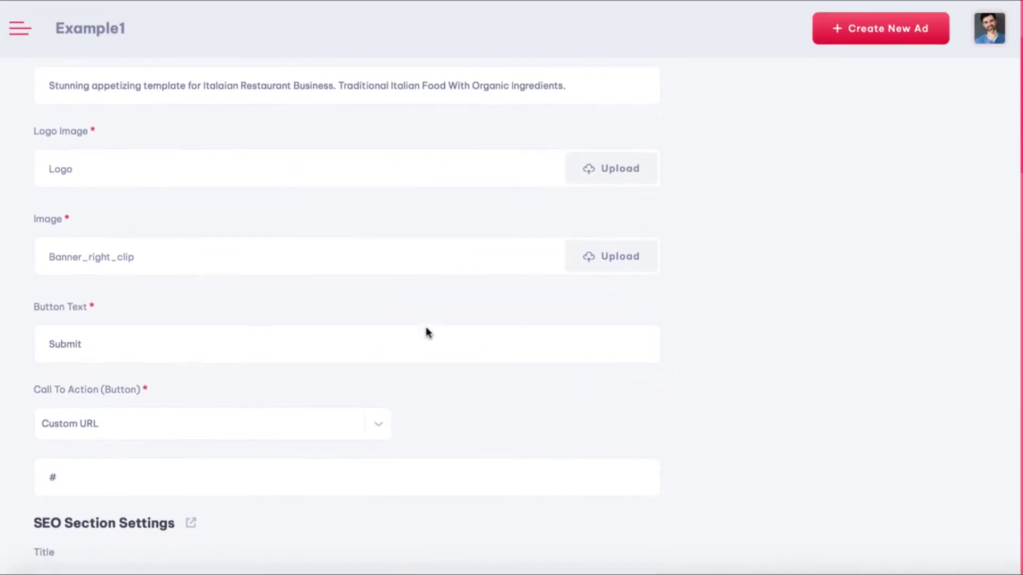
scroll(426, 331, down, 3)
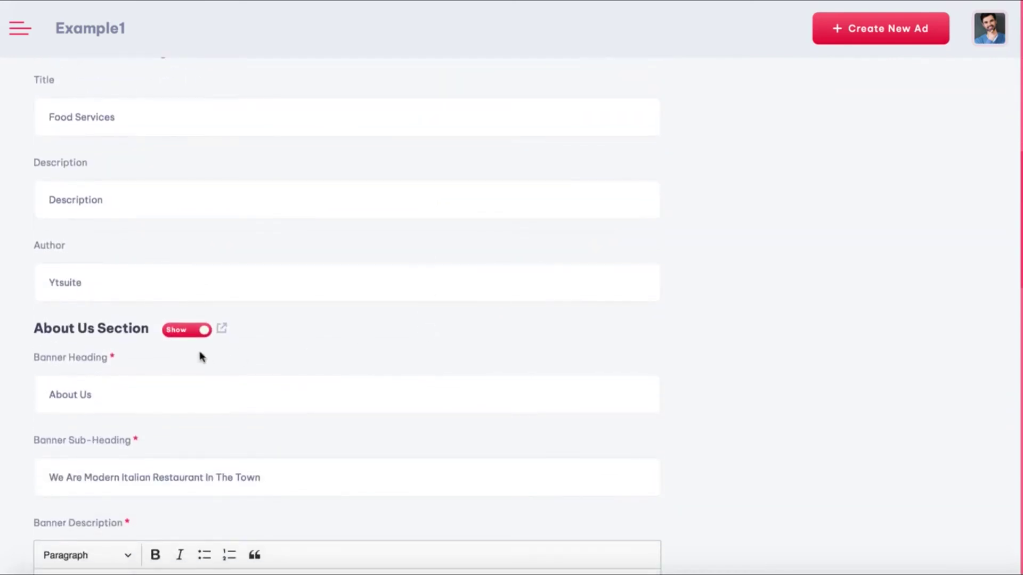
click(186, 332)
click(186, 331)
scroll(294, 355, down, 2)
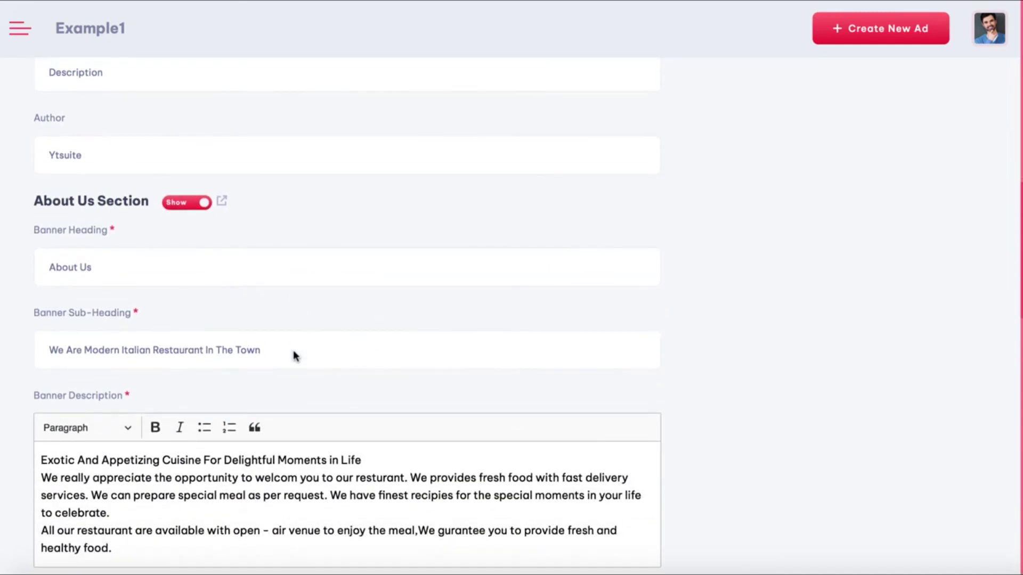
scroll(294, 351, down, 6)
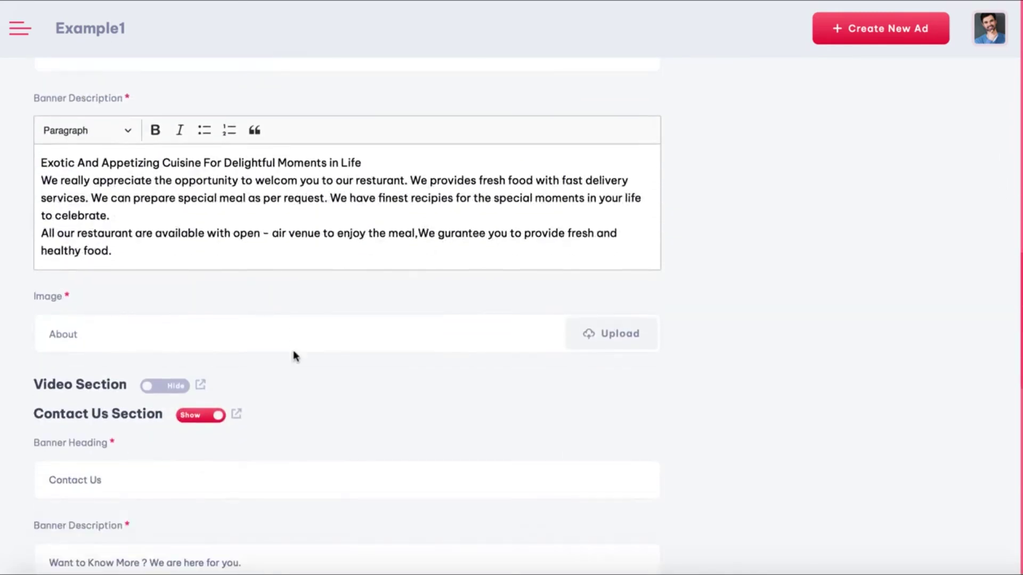
click(154, 296)
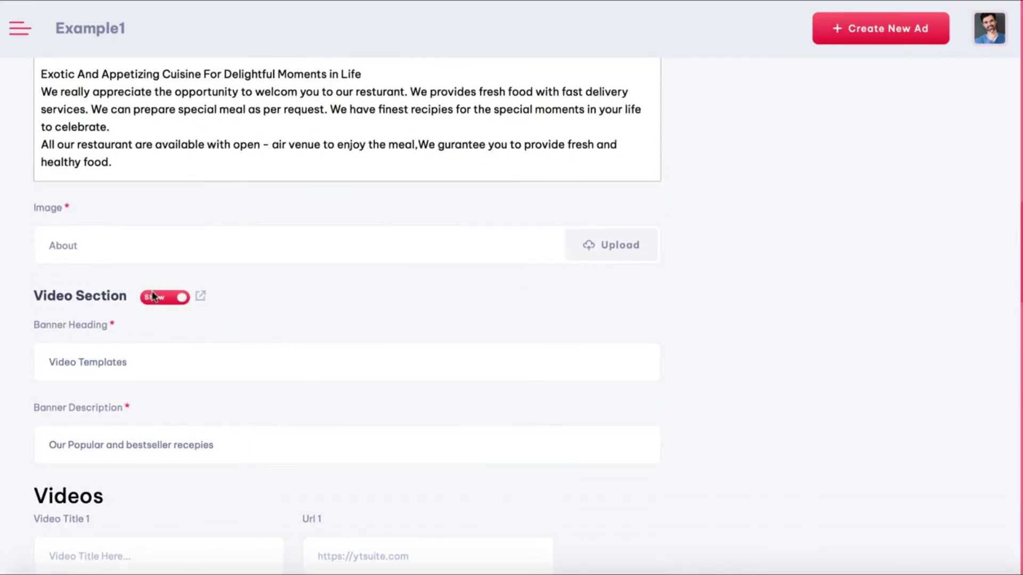
click(180, 297)
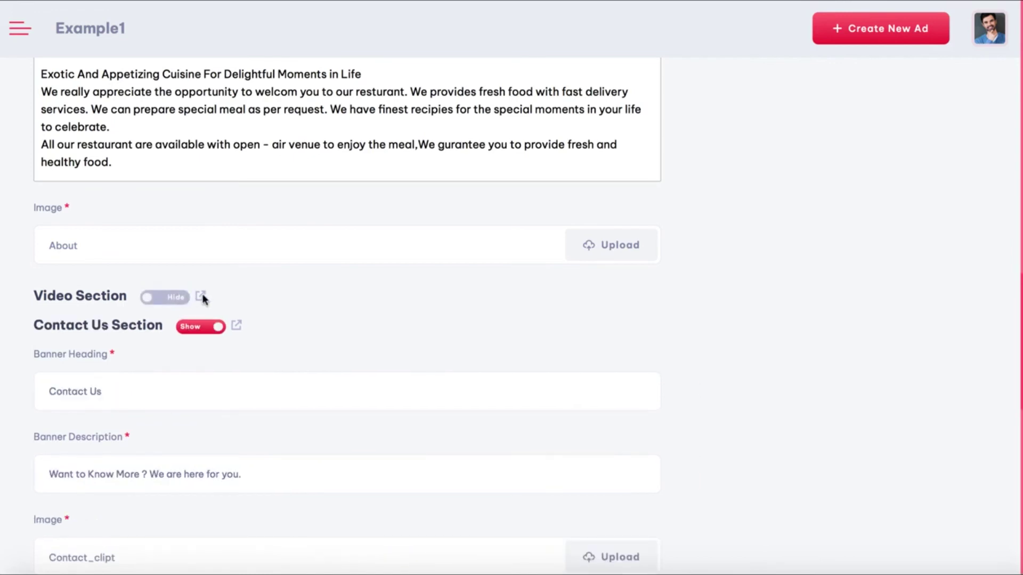
Set the footer custom script to 'pixel' and save the Example1 landing page.
scroll(293, 368, down, 9)
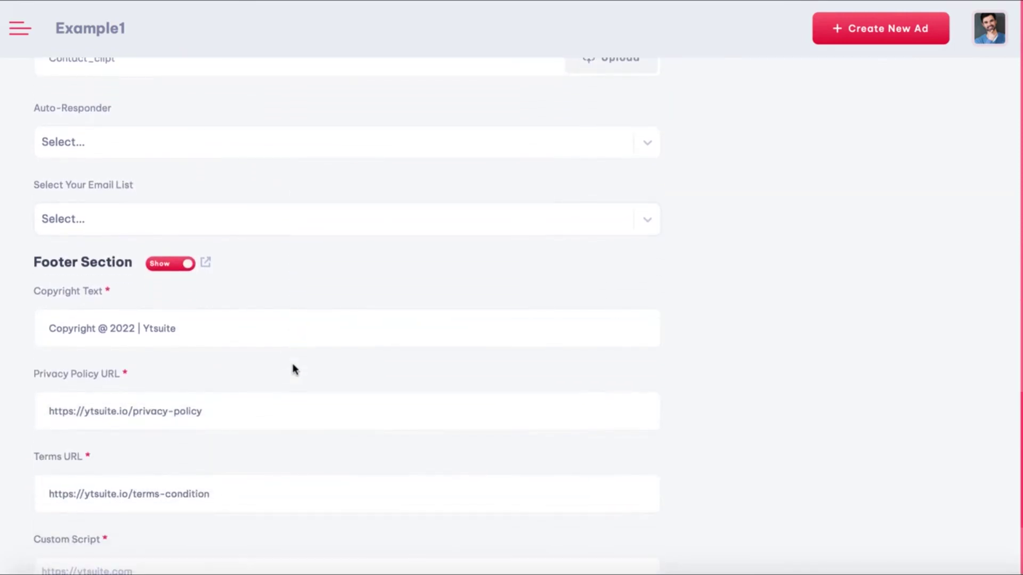
scroll(274, 352, up, 1)
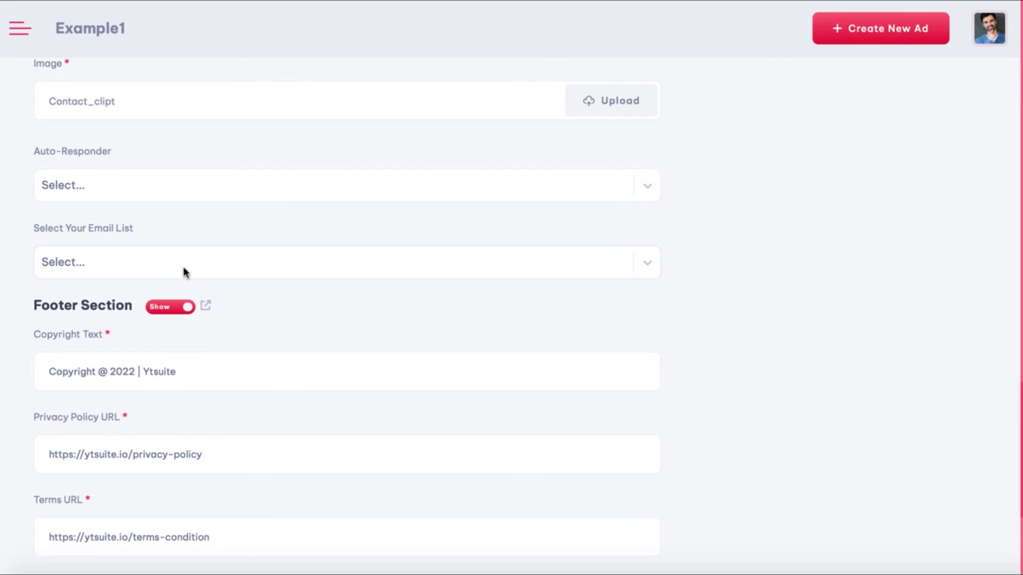
scroll(185, 273, down, 5)
click(82, 378)
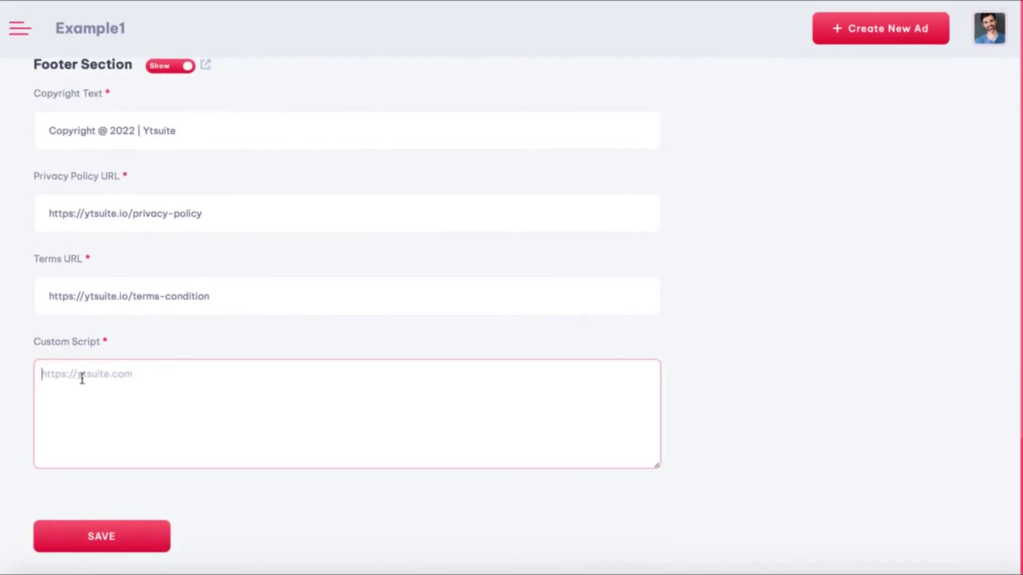
text(pixel)
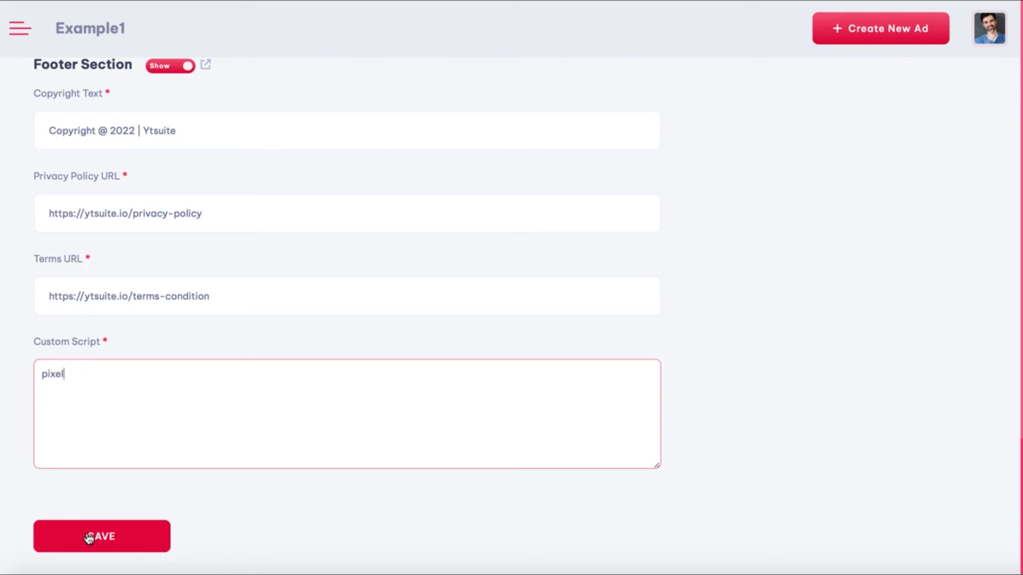
click(89, 539)
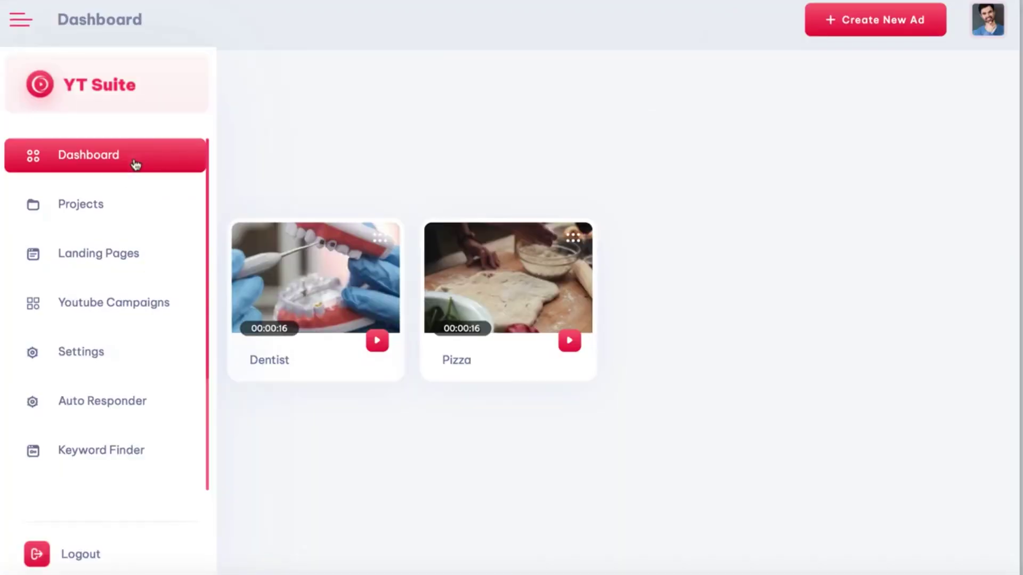
scroll(110, 276, down, 3)
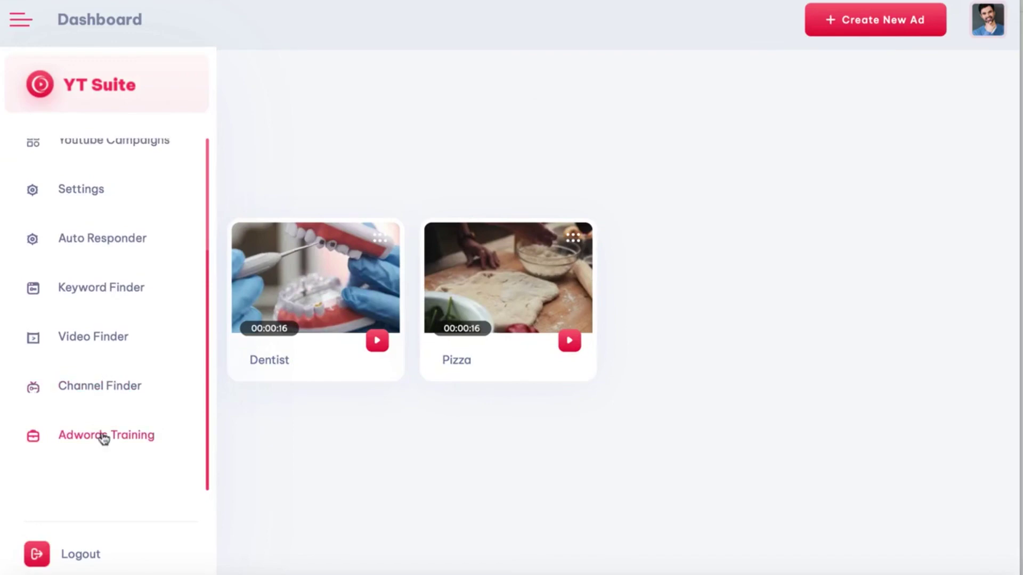
click(104, 436)
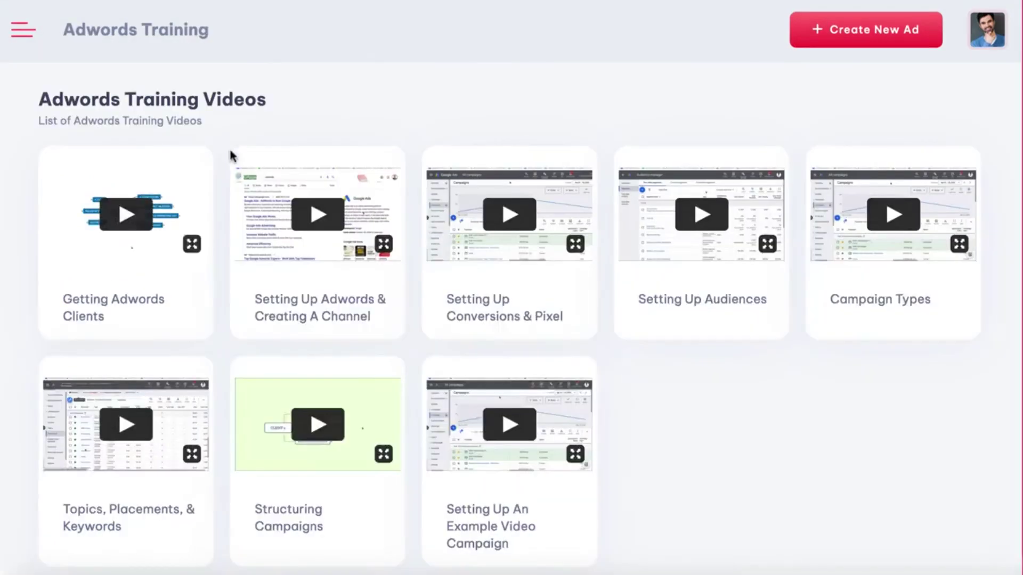
click(25, 37)
click(63, 175)
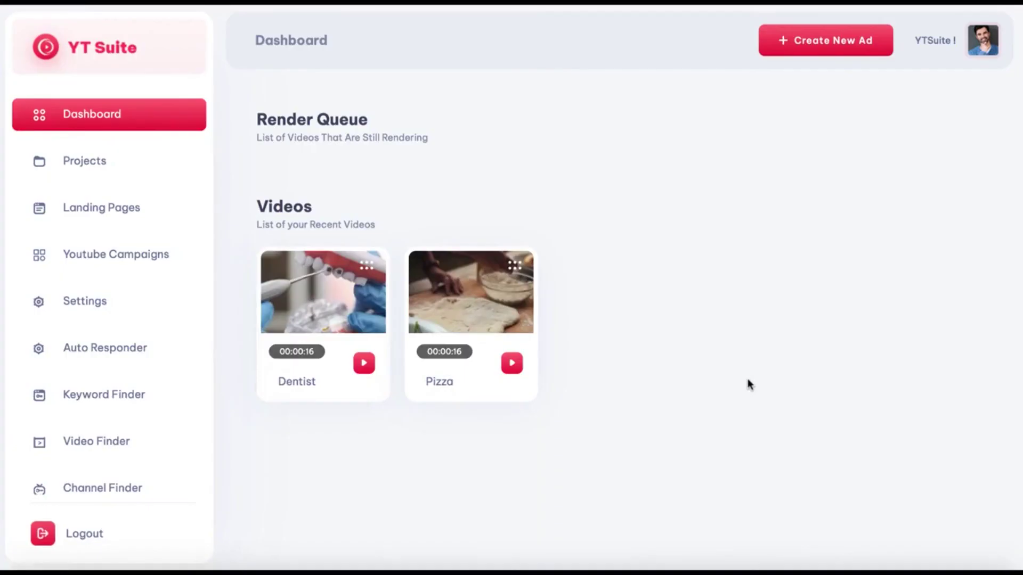